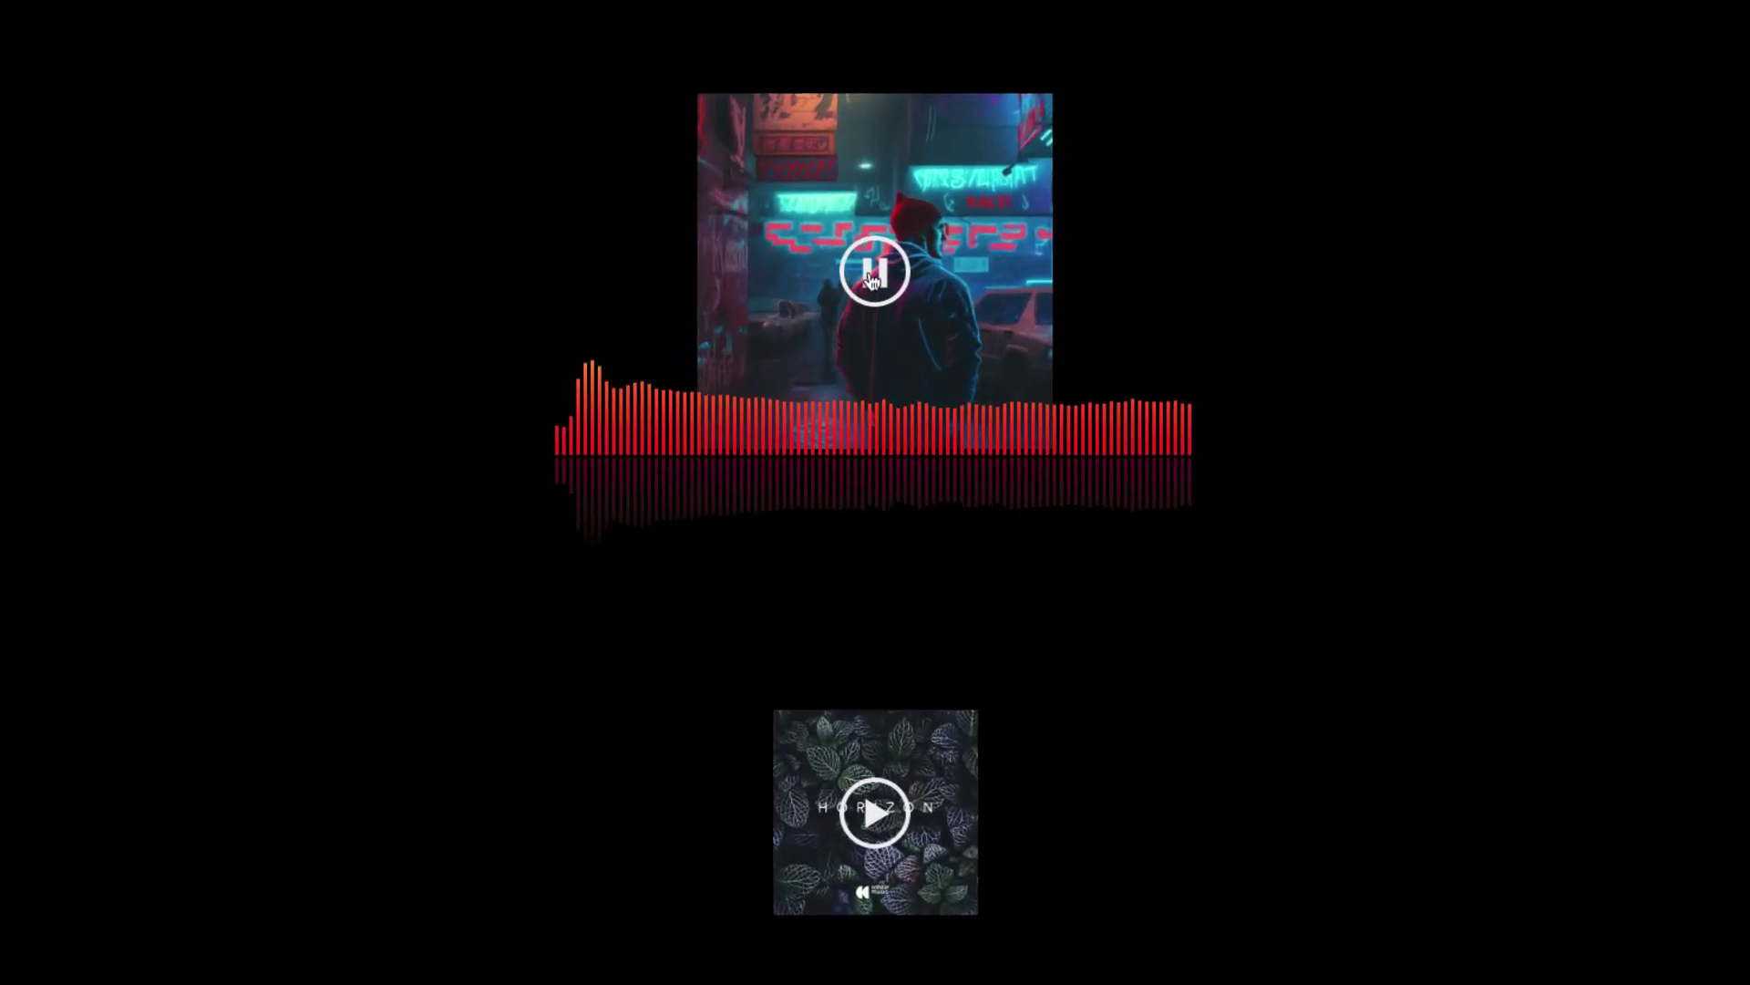
- Play the Horizon, Goliath V1 and tracklist demo players, starting Drum Upbeat by DJ Pydjama
scroll(873, 289, down, 3)
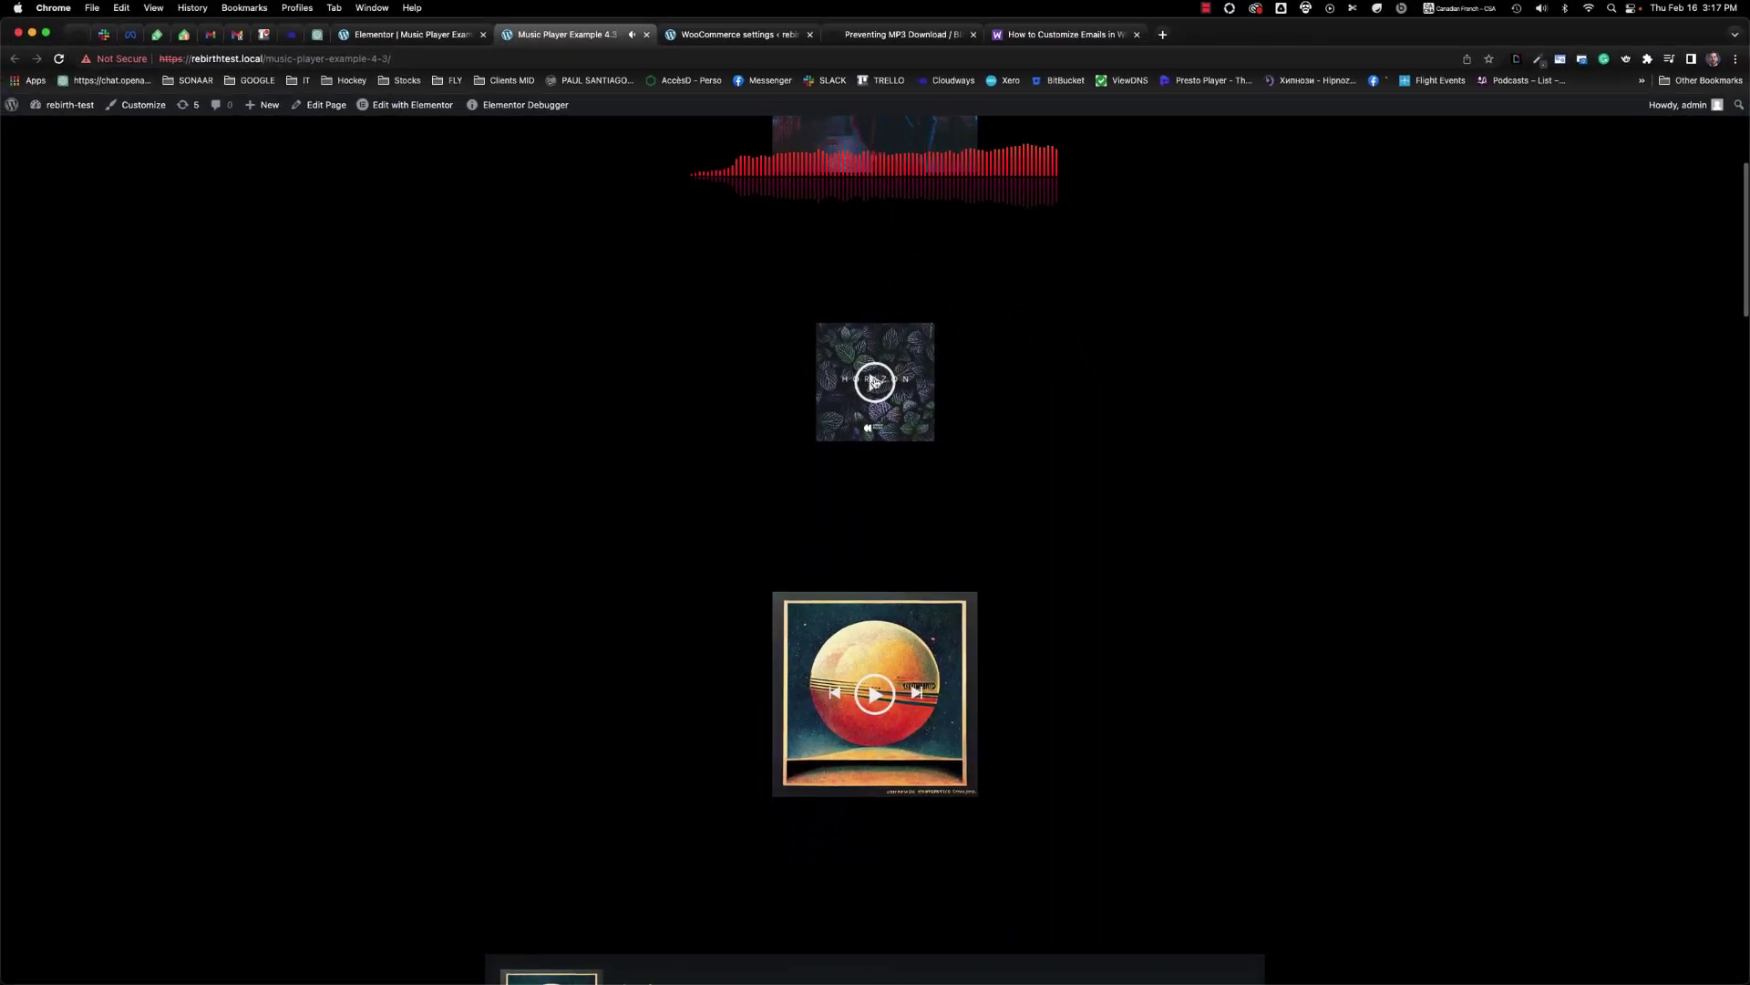
click(874, 382)
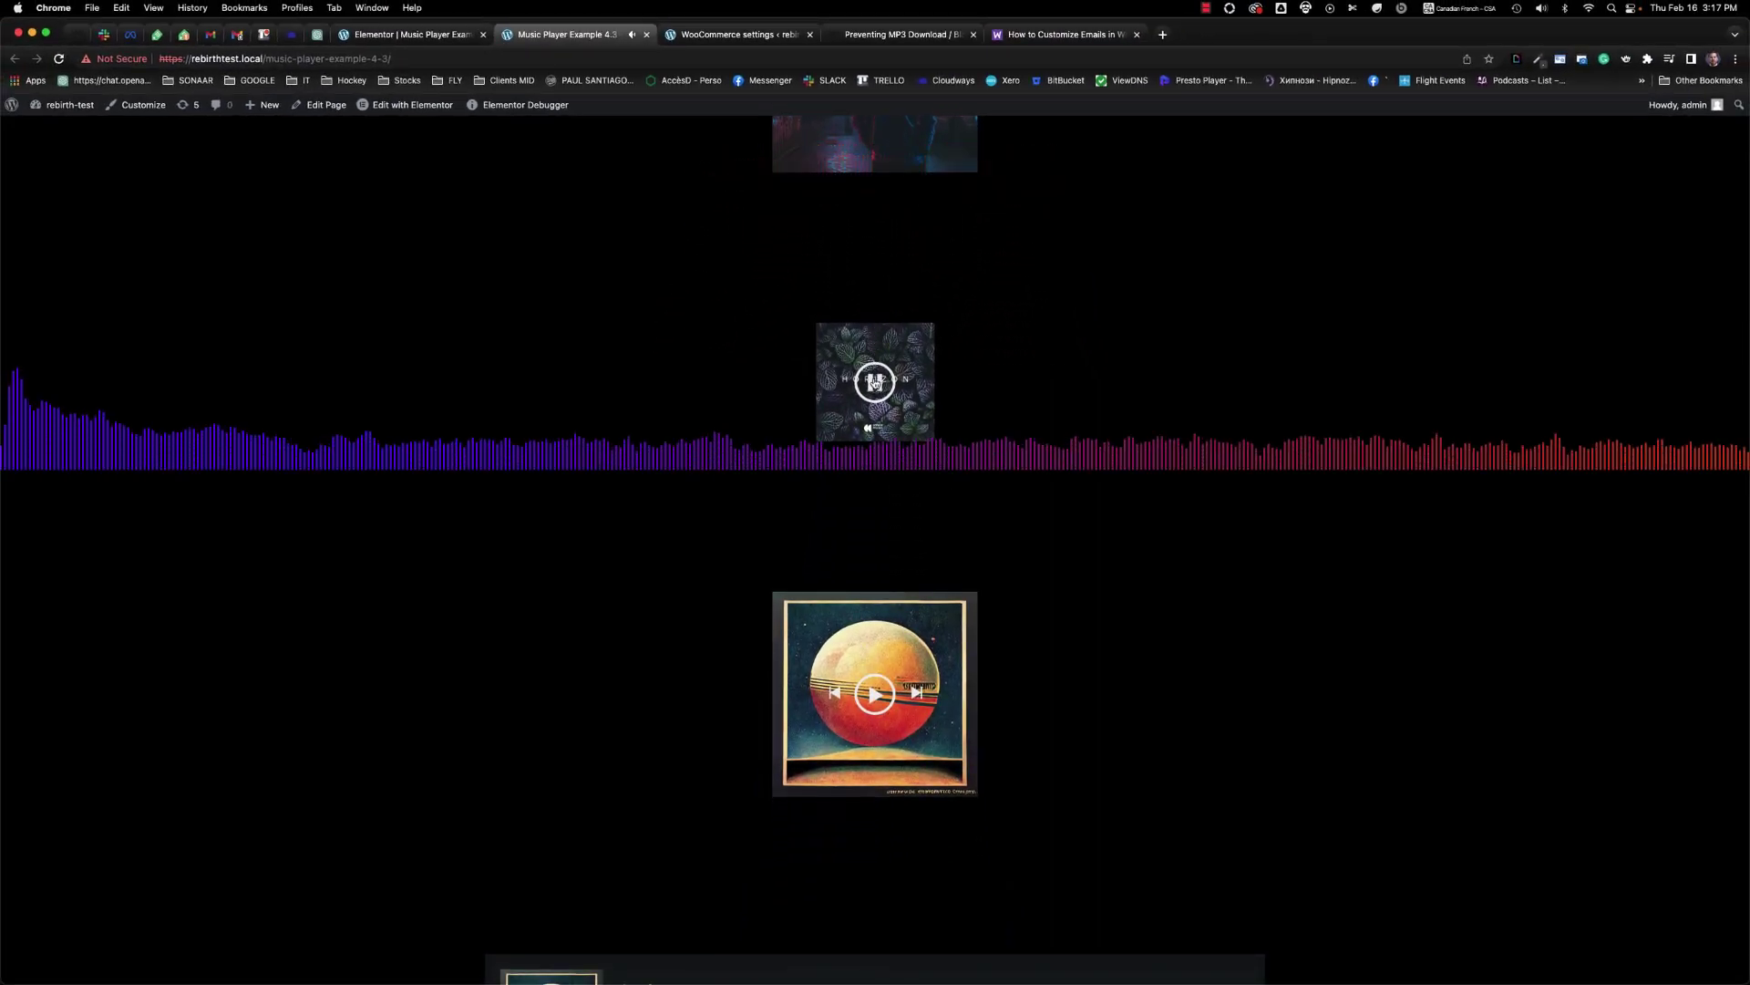
scroll(874, 382, down, 1)
scroll(873, 382, down, 4)
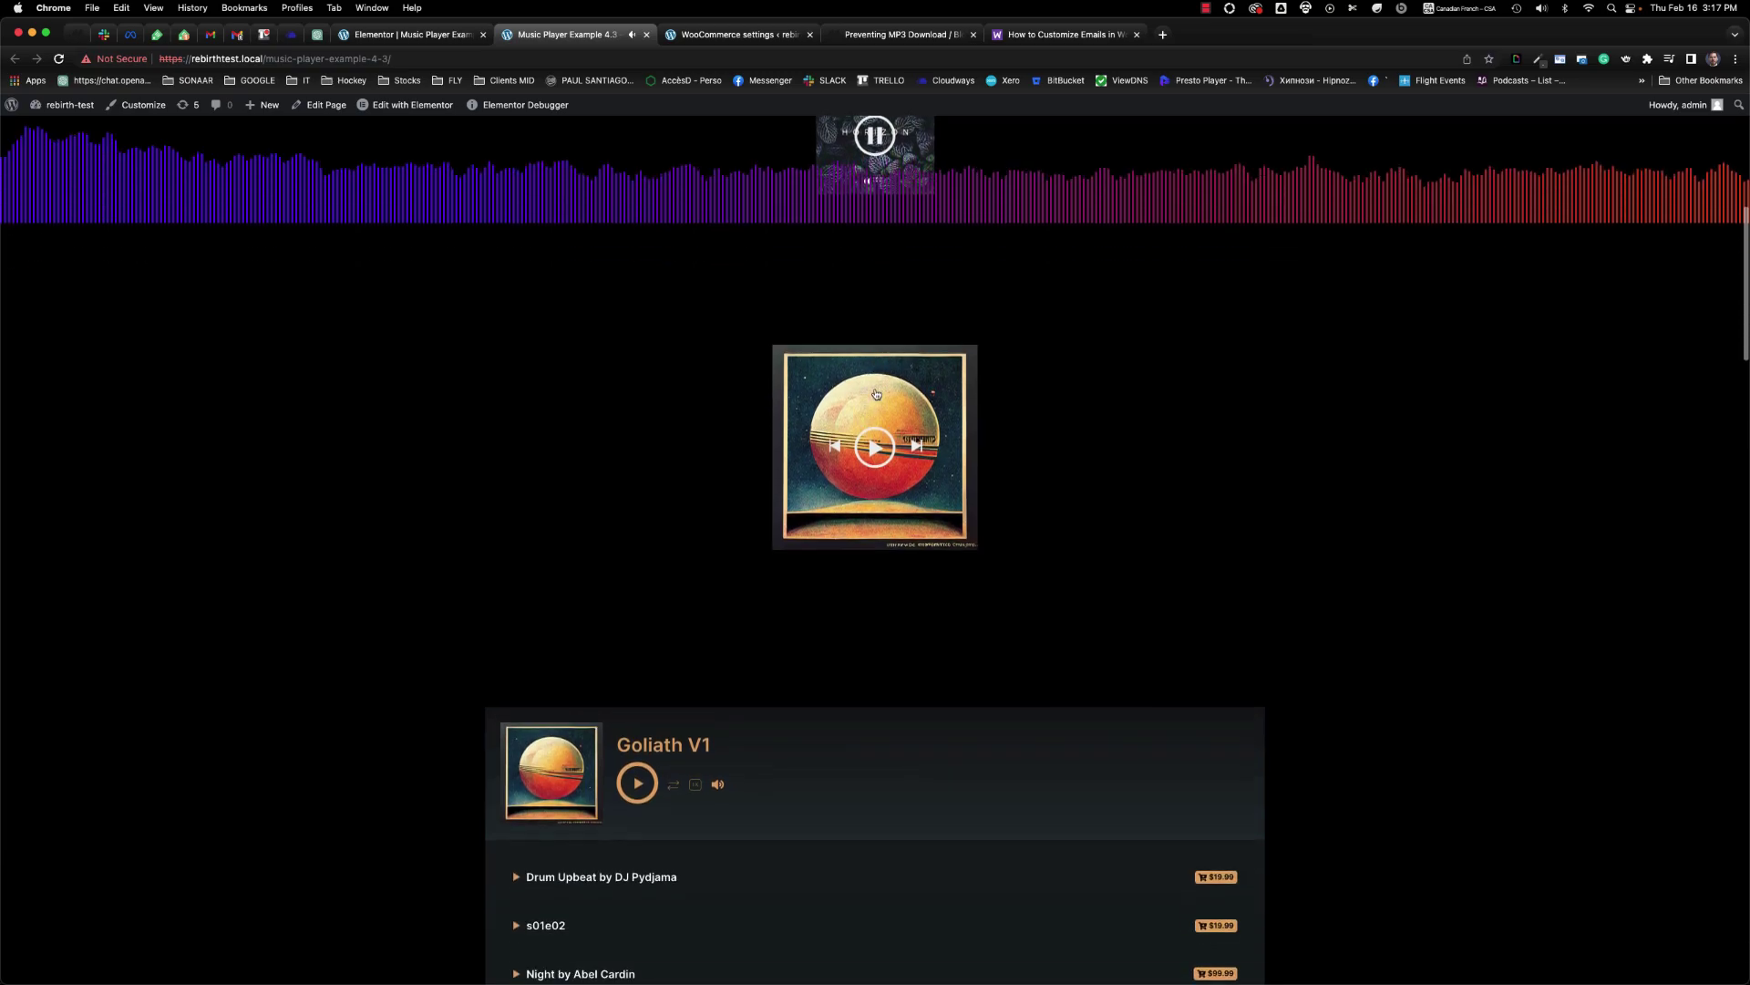
click(873, 382)
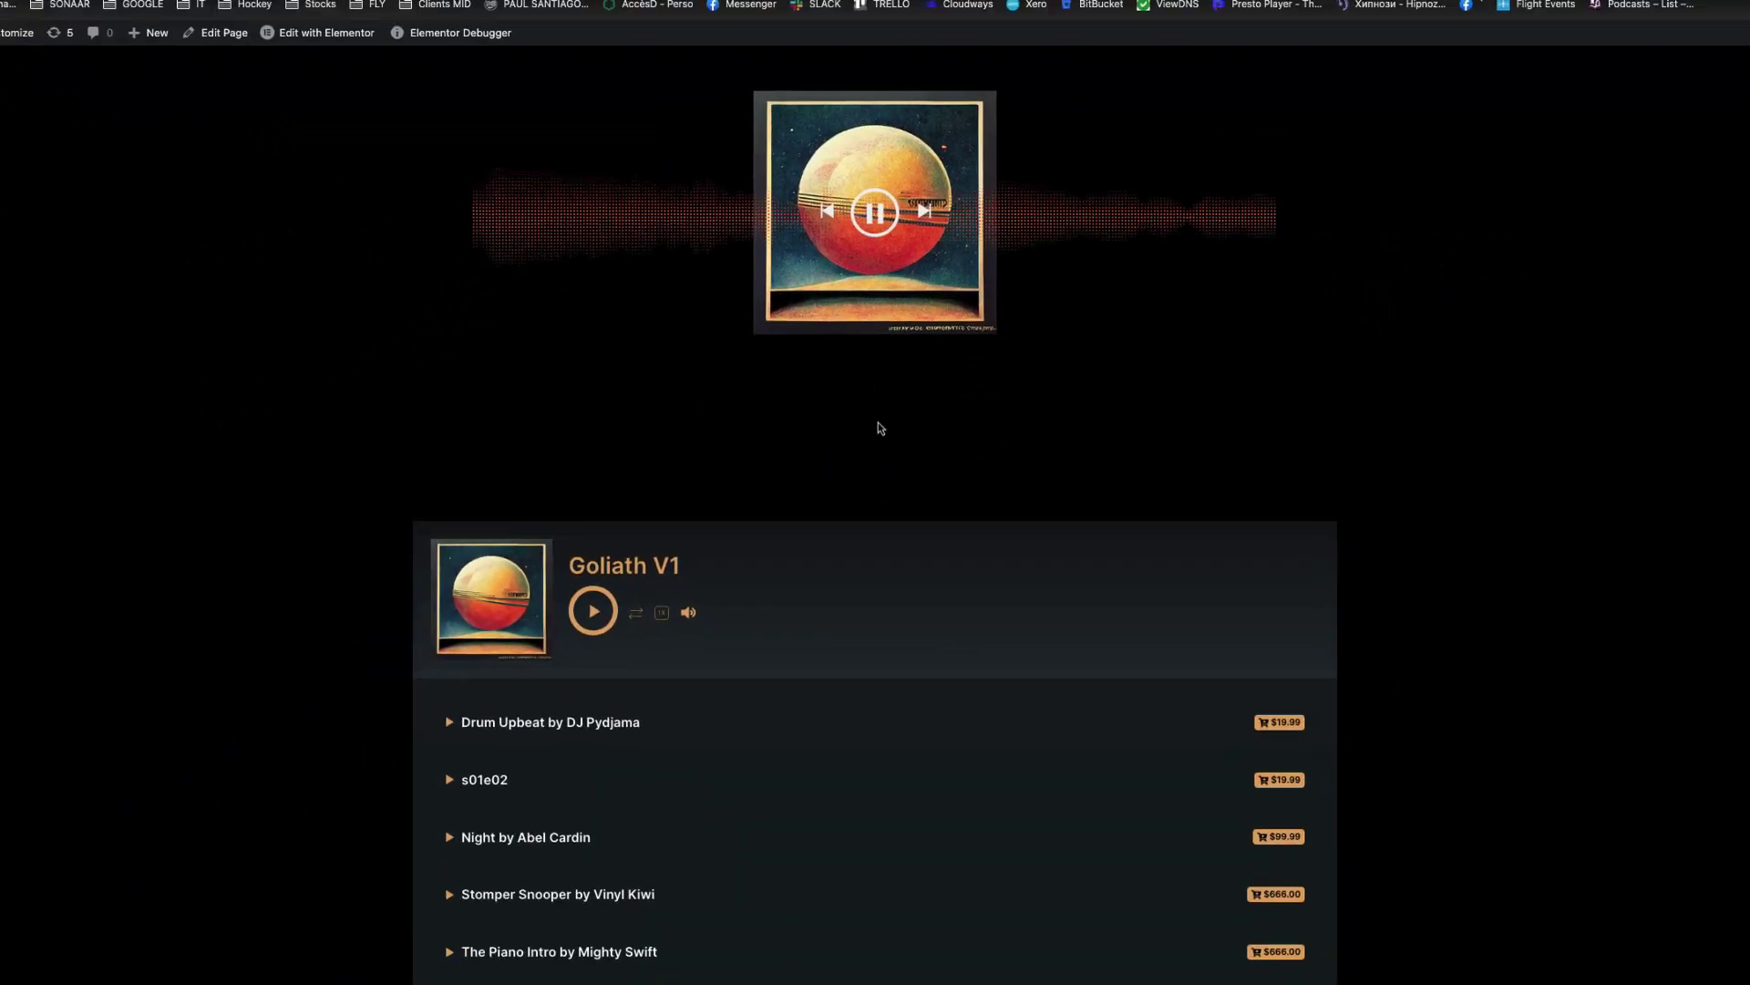
scroll(873, 729, down, 5)
scroll(745, 512, down, 3)
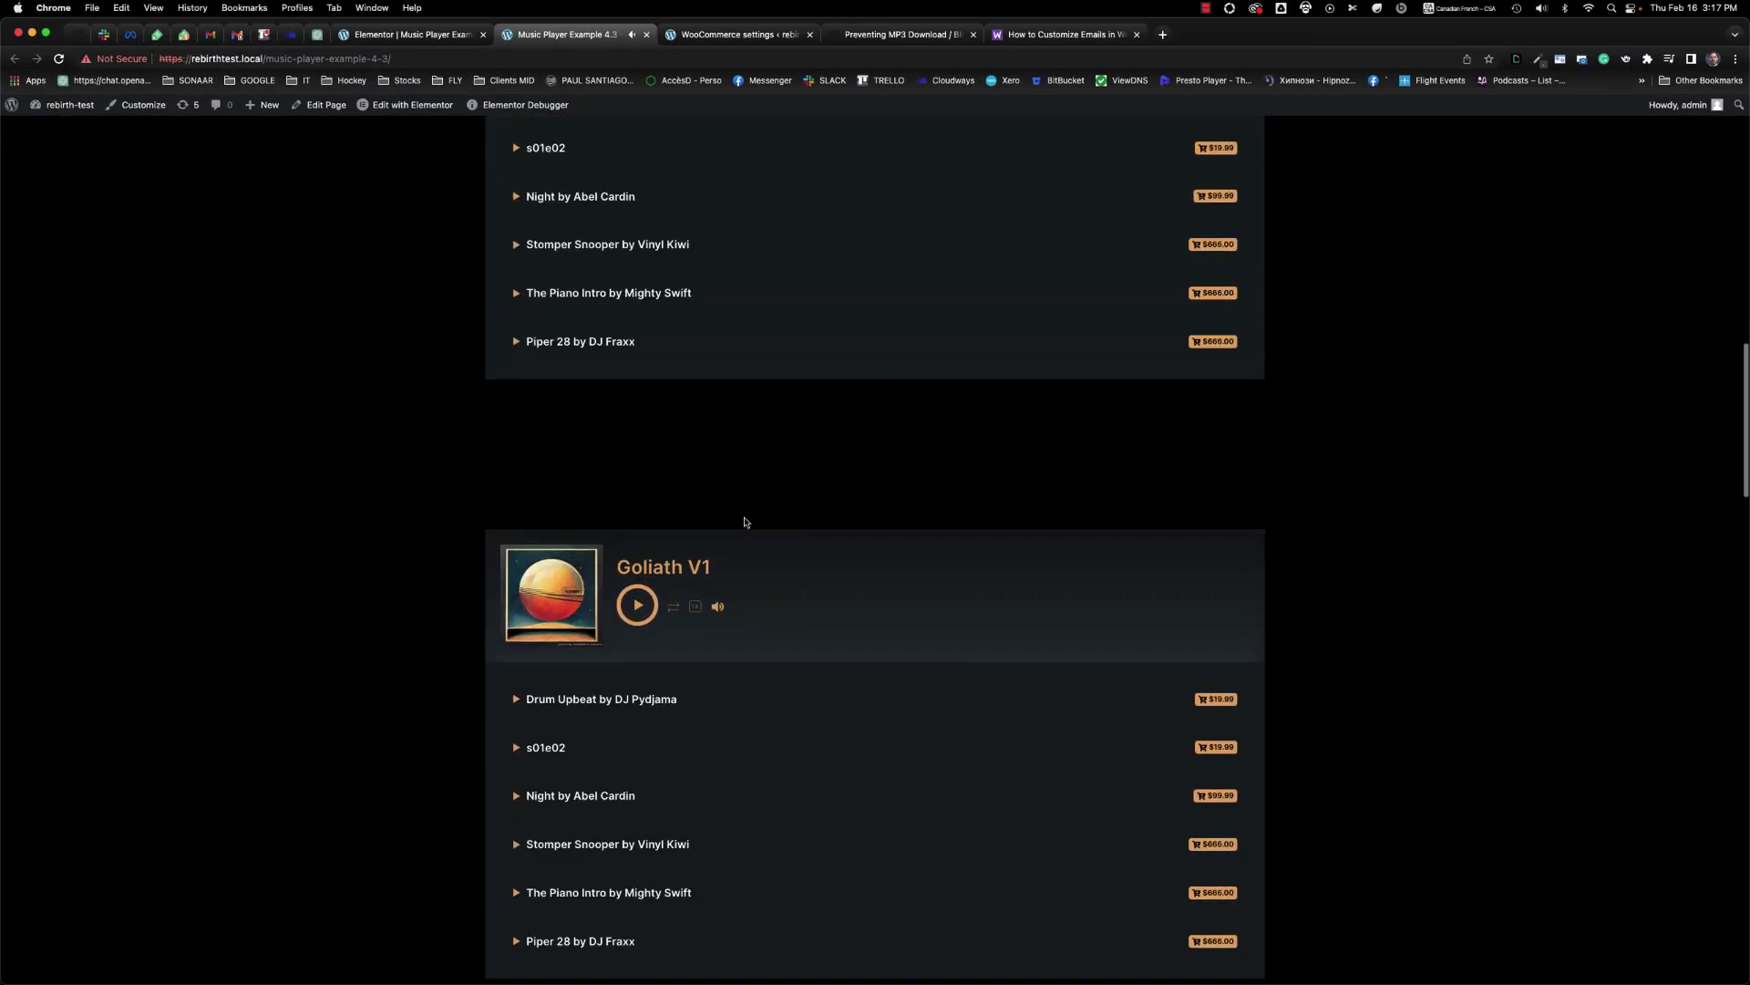
click(605, 668)
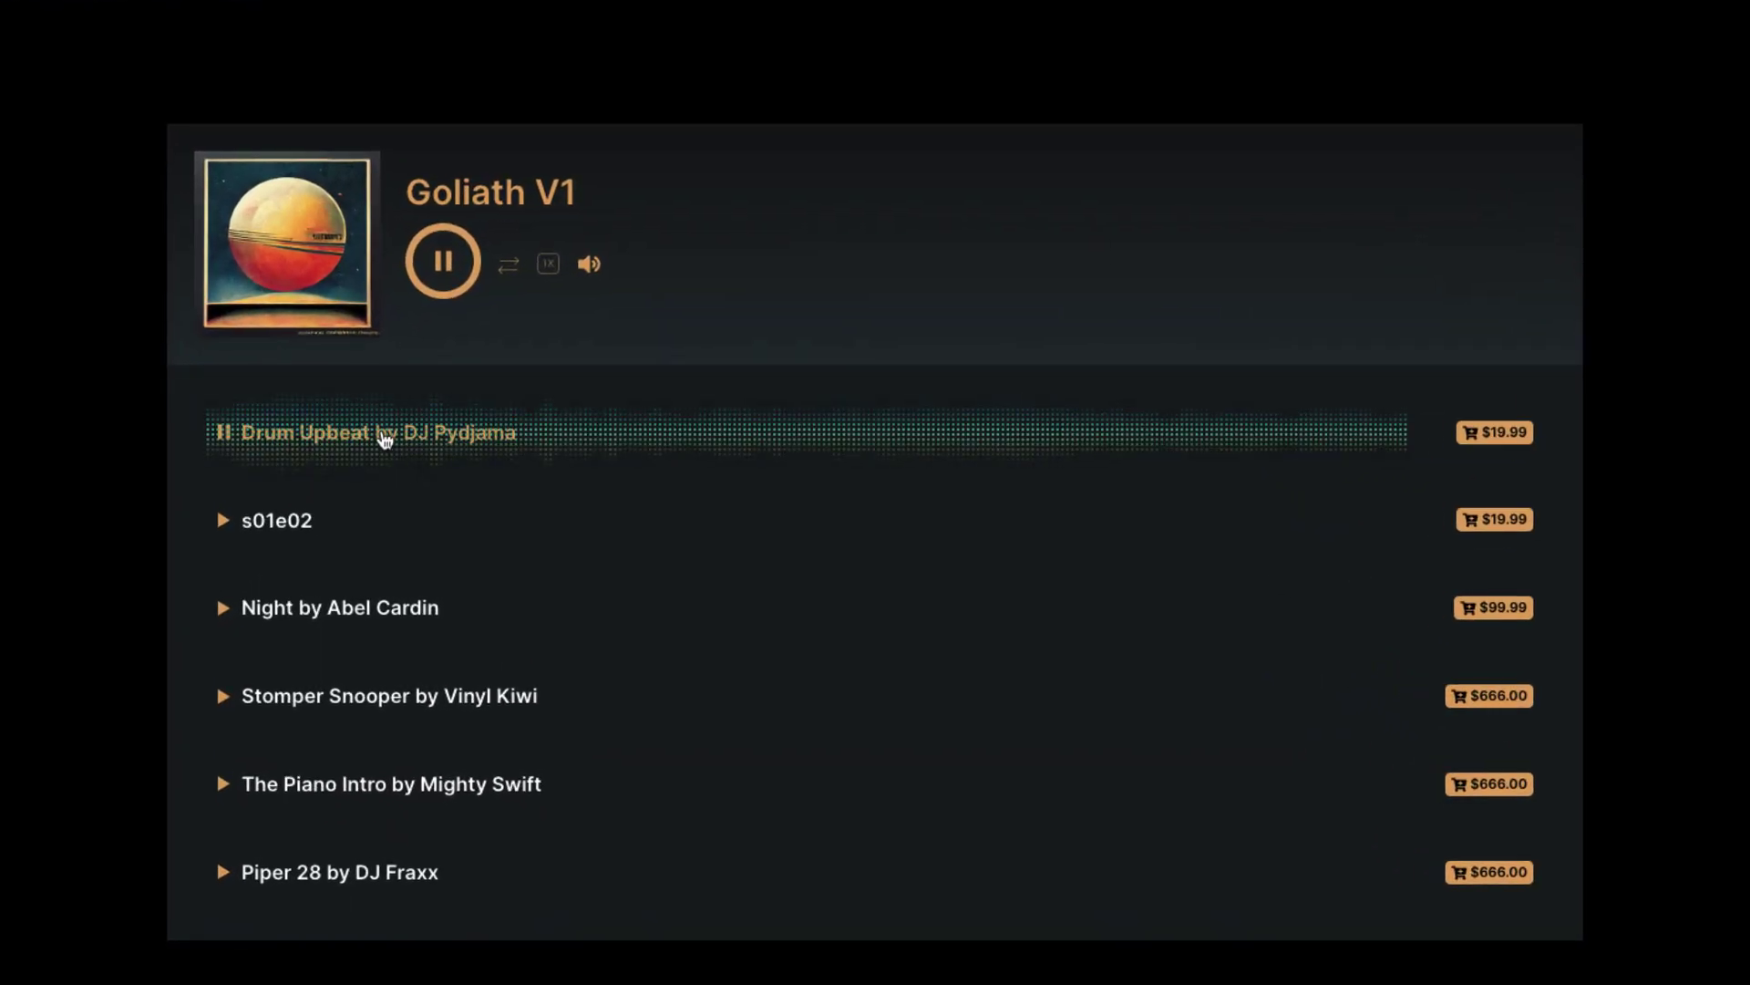
scroll(381, 436, down, 8)
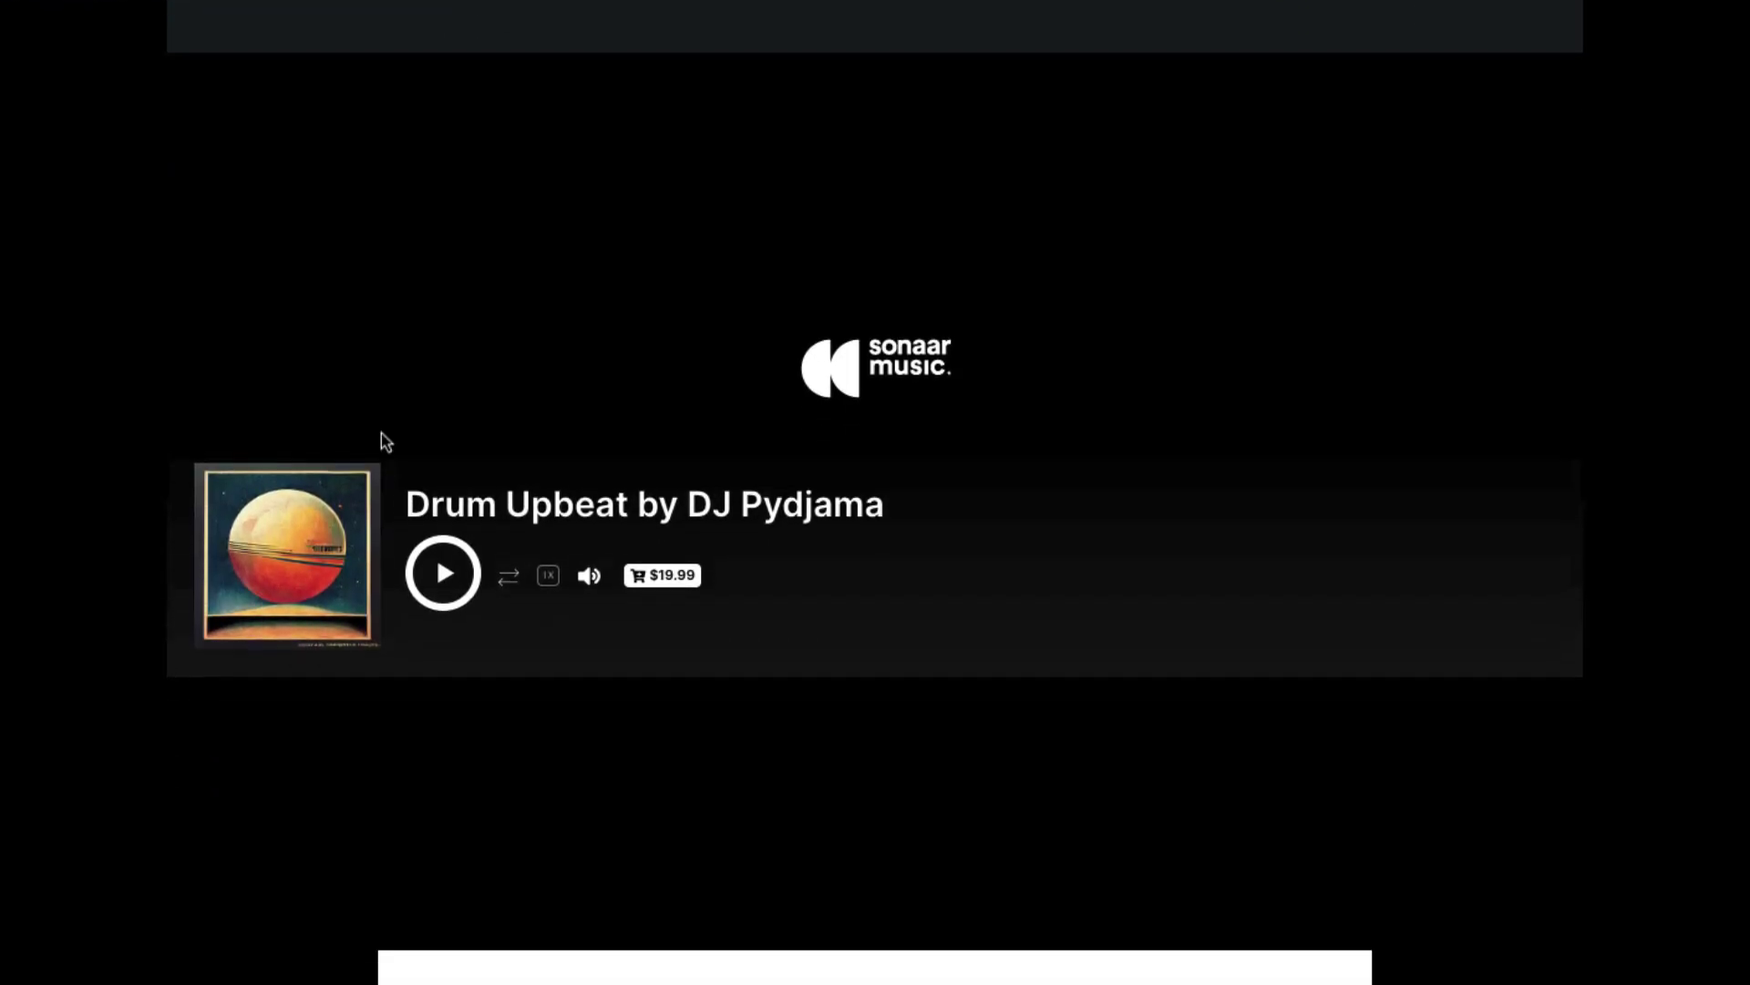
- Play Drum Upbeat from the lower single-track player, the track table and the track-card grid
click(444, 582)
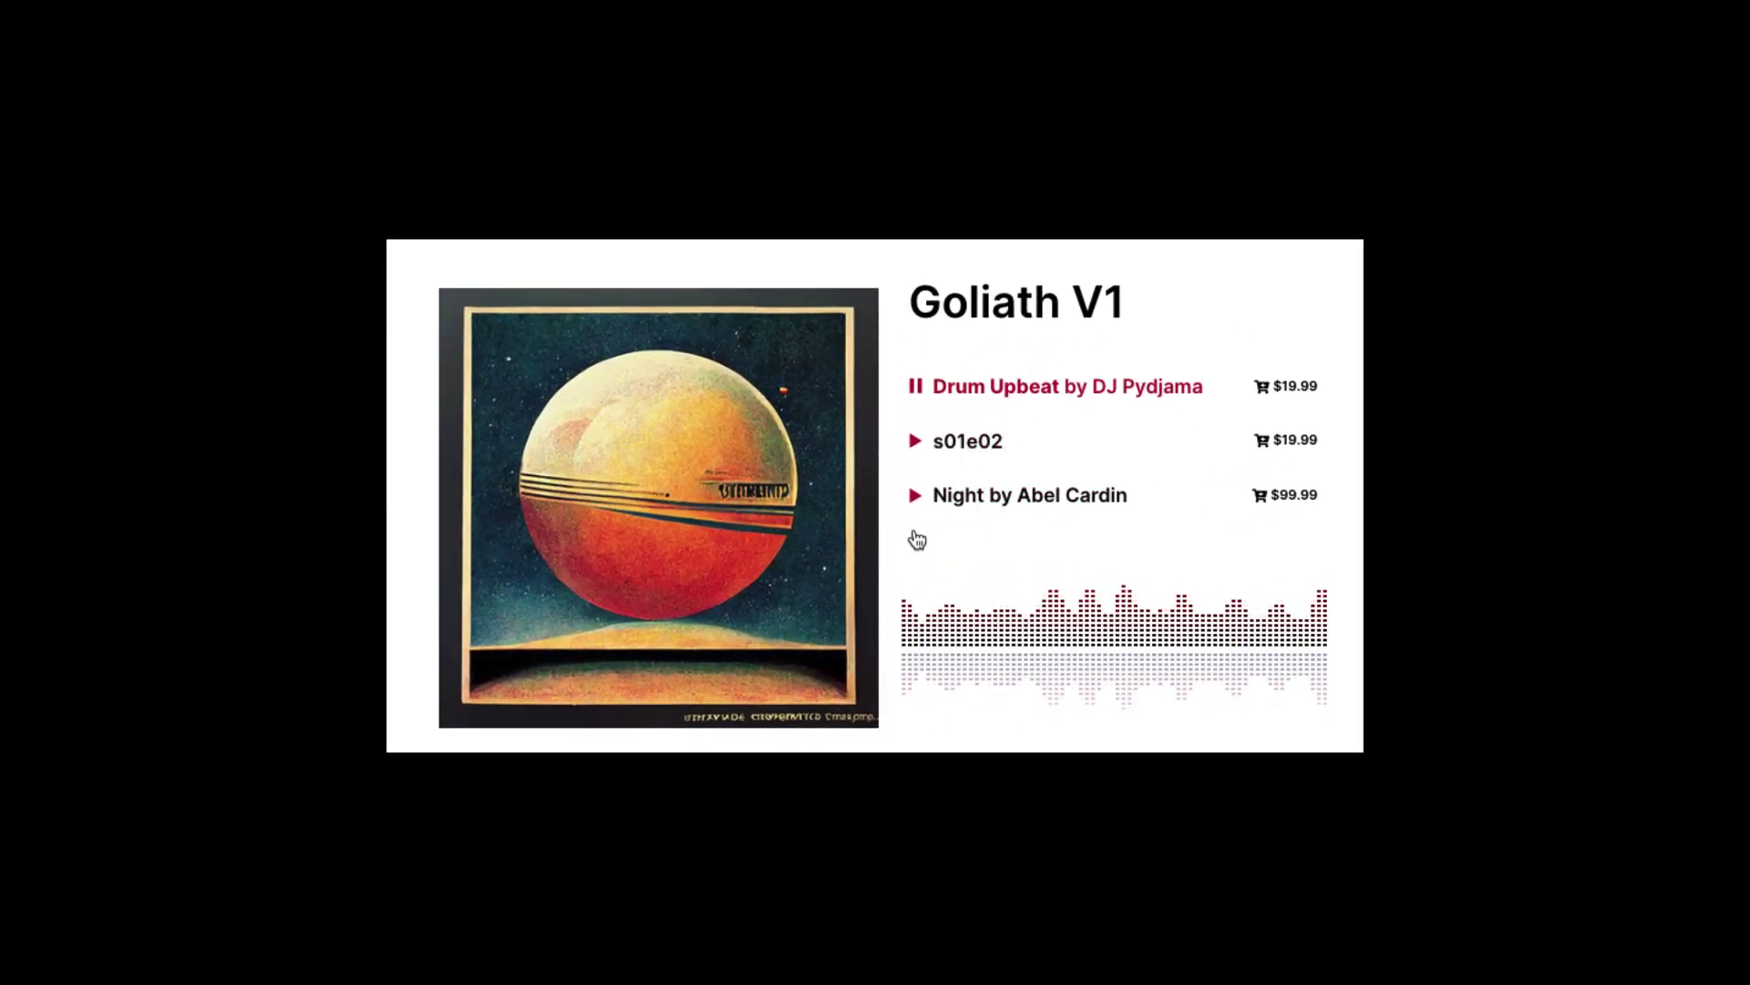
scroll(195, 462, down, 10)
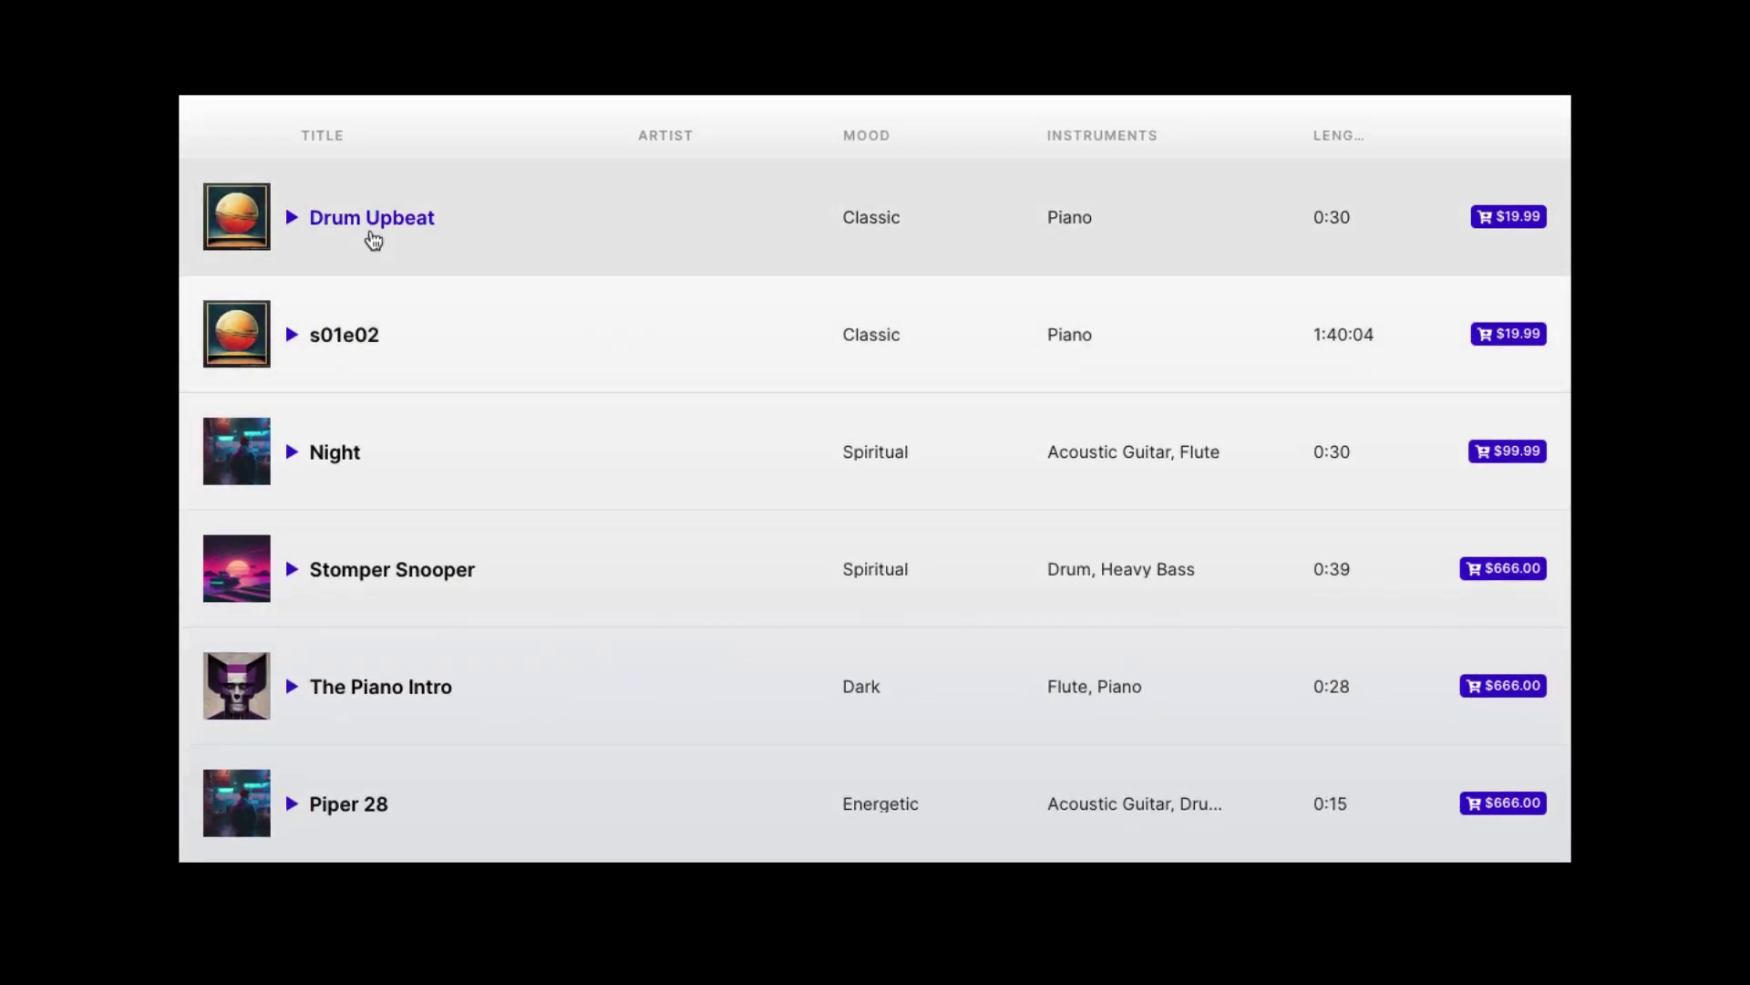
click(371, 236)
scroll(70, 262, down, 3)
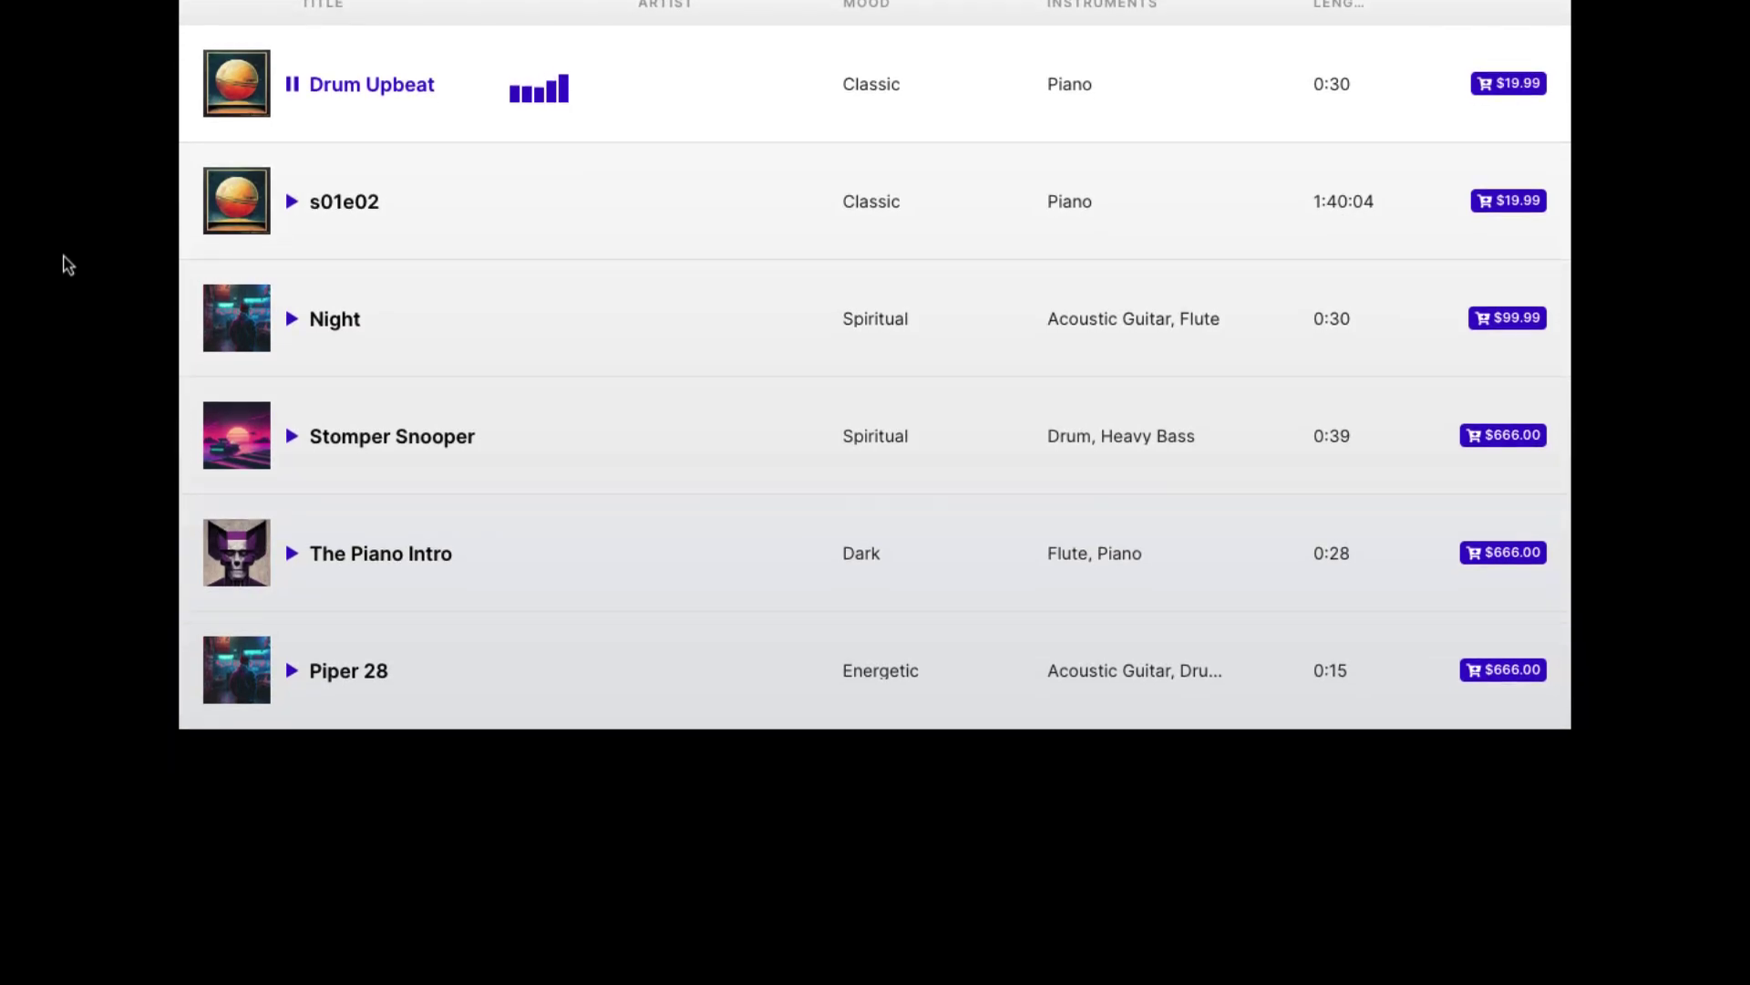
scroll(66, 266, down, 6)
scroll(702, 584, down, 1)
click(709, 563)
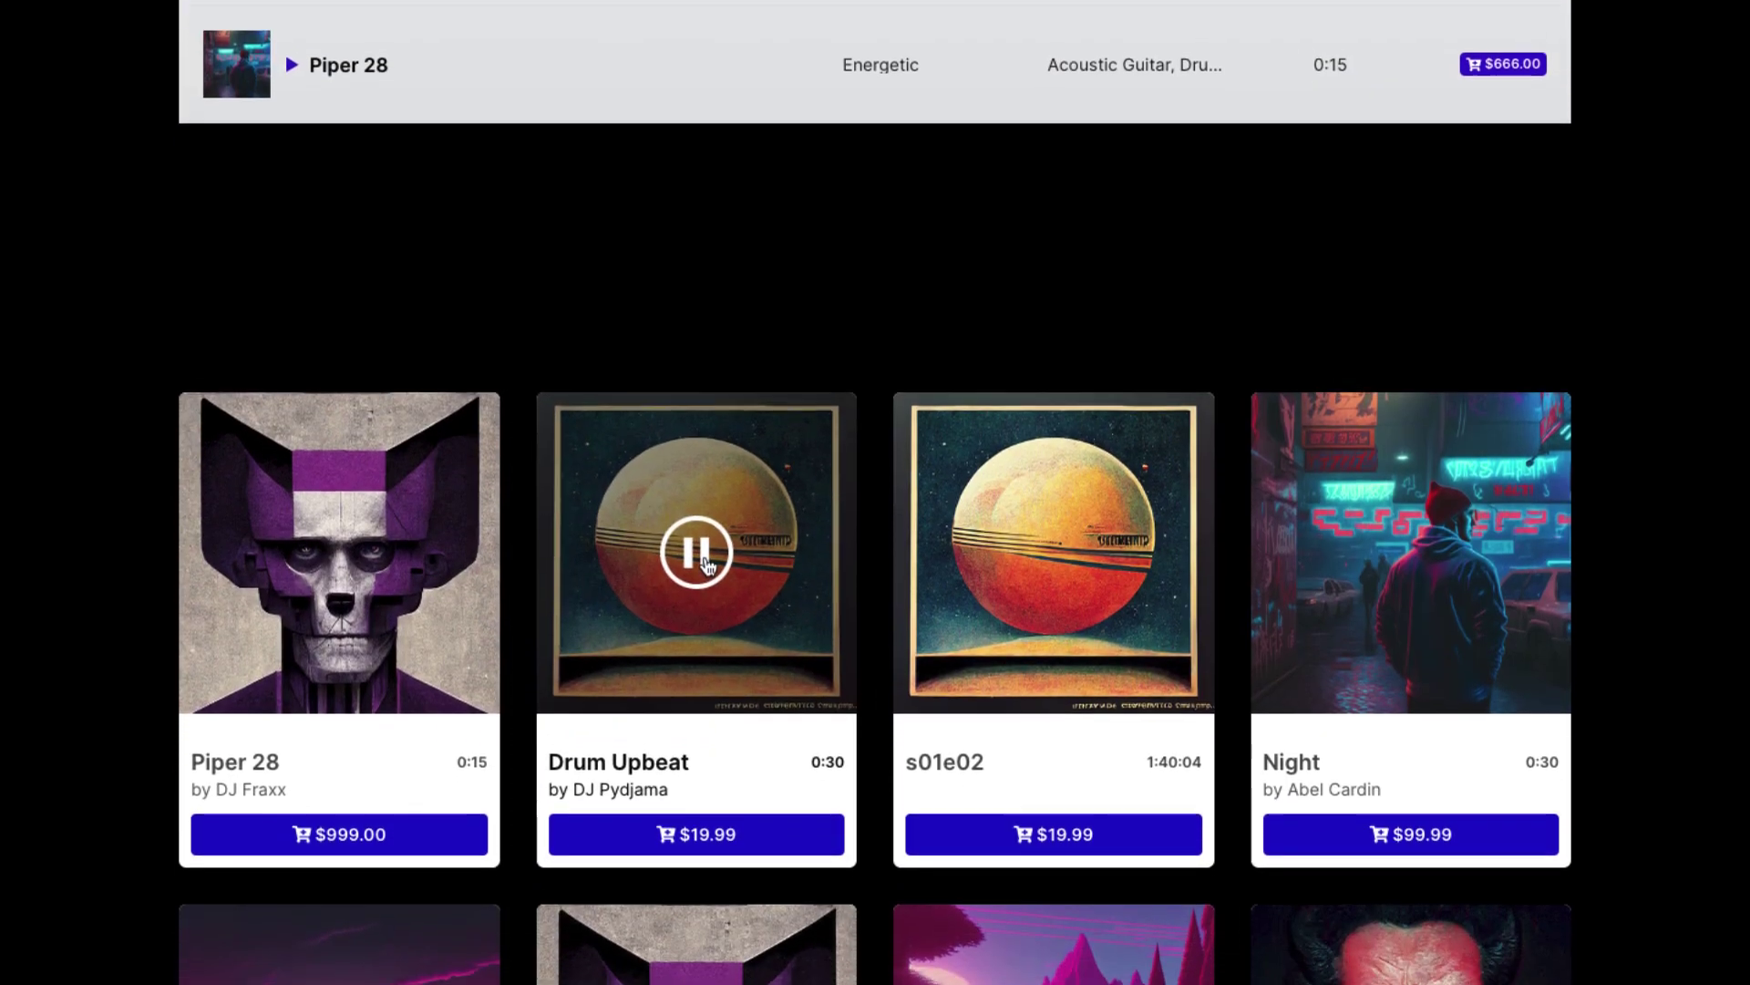
scroll(708, 563, down, 2)
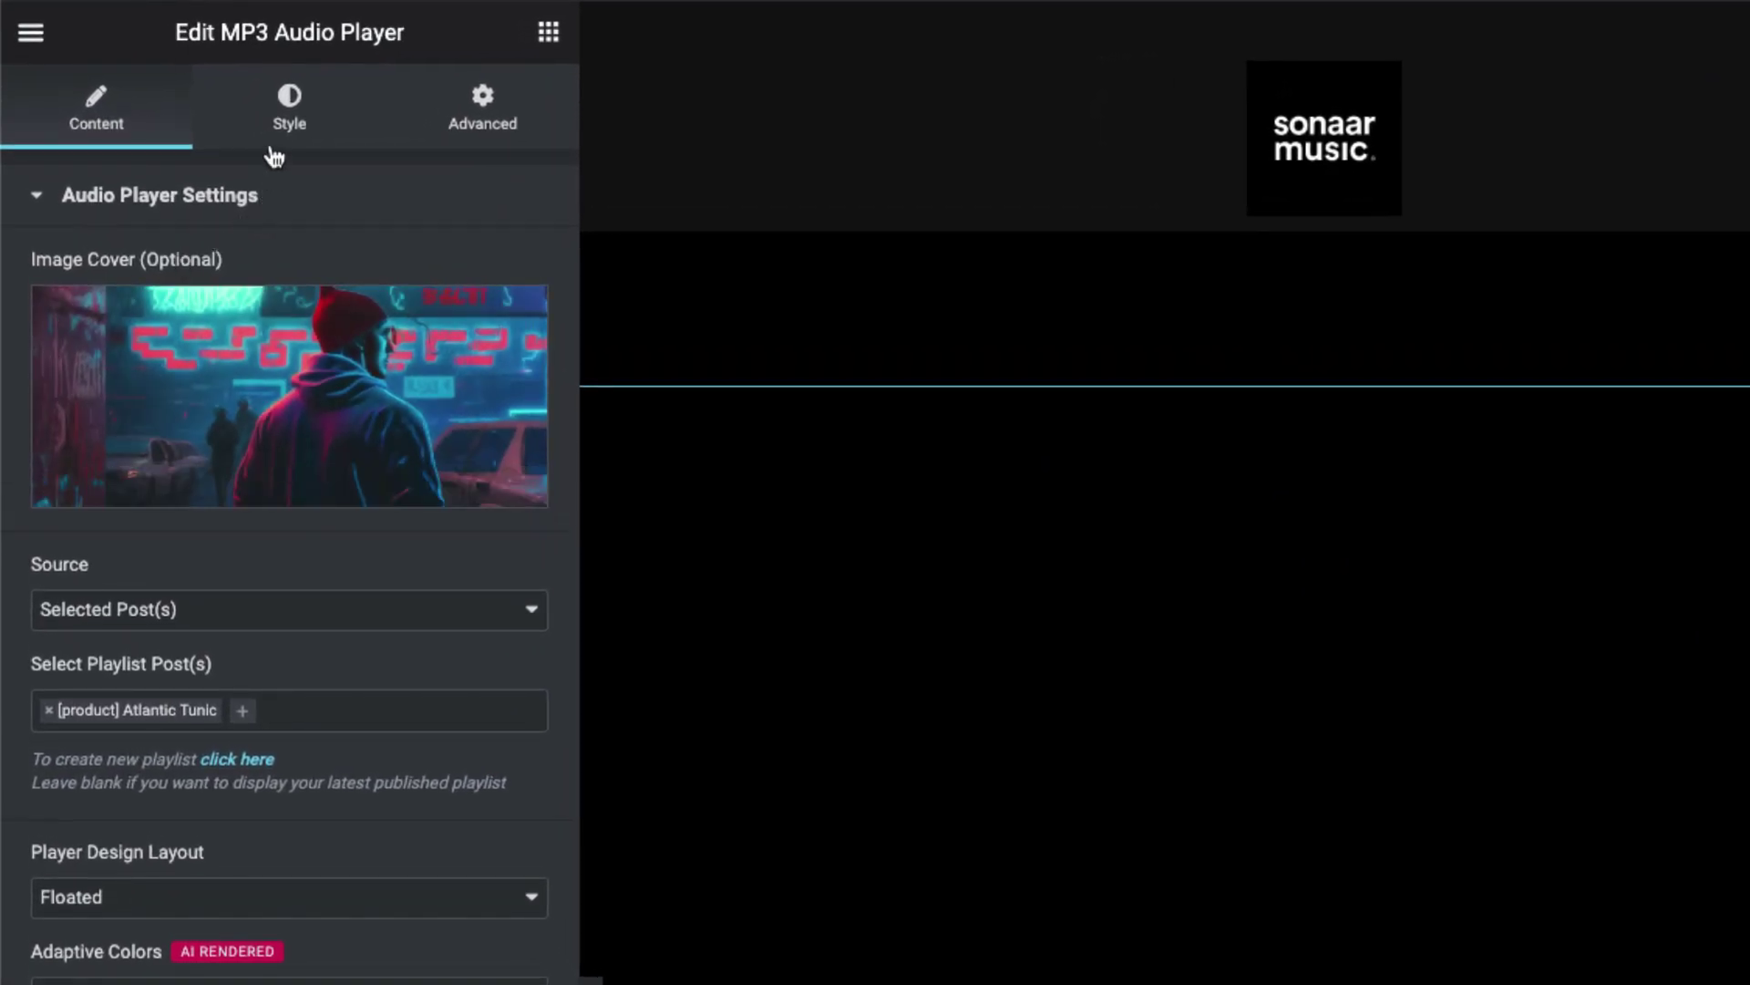
- In the player's Style > Animated Audio Spectrum settings, pick the Animated Bars spectrum animation
click(129, 148)
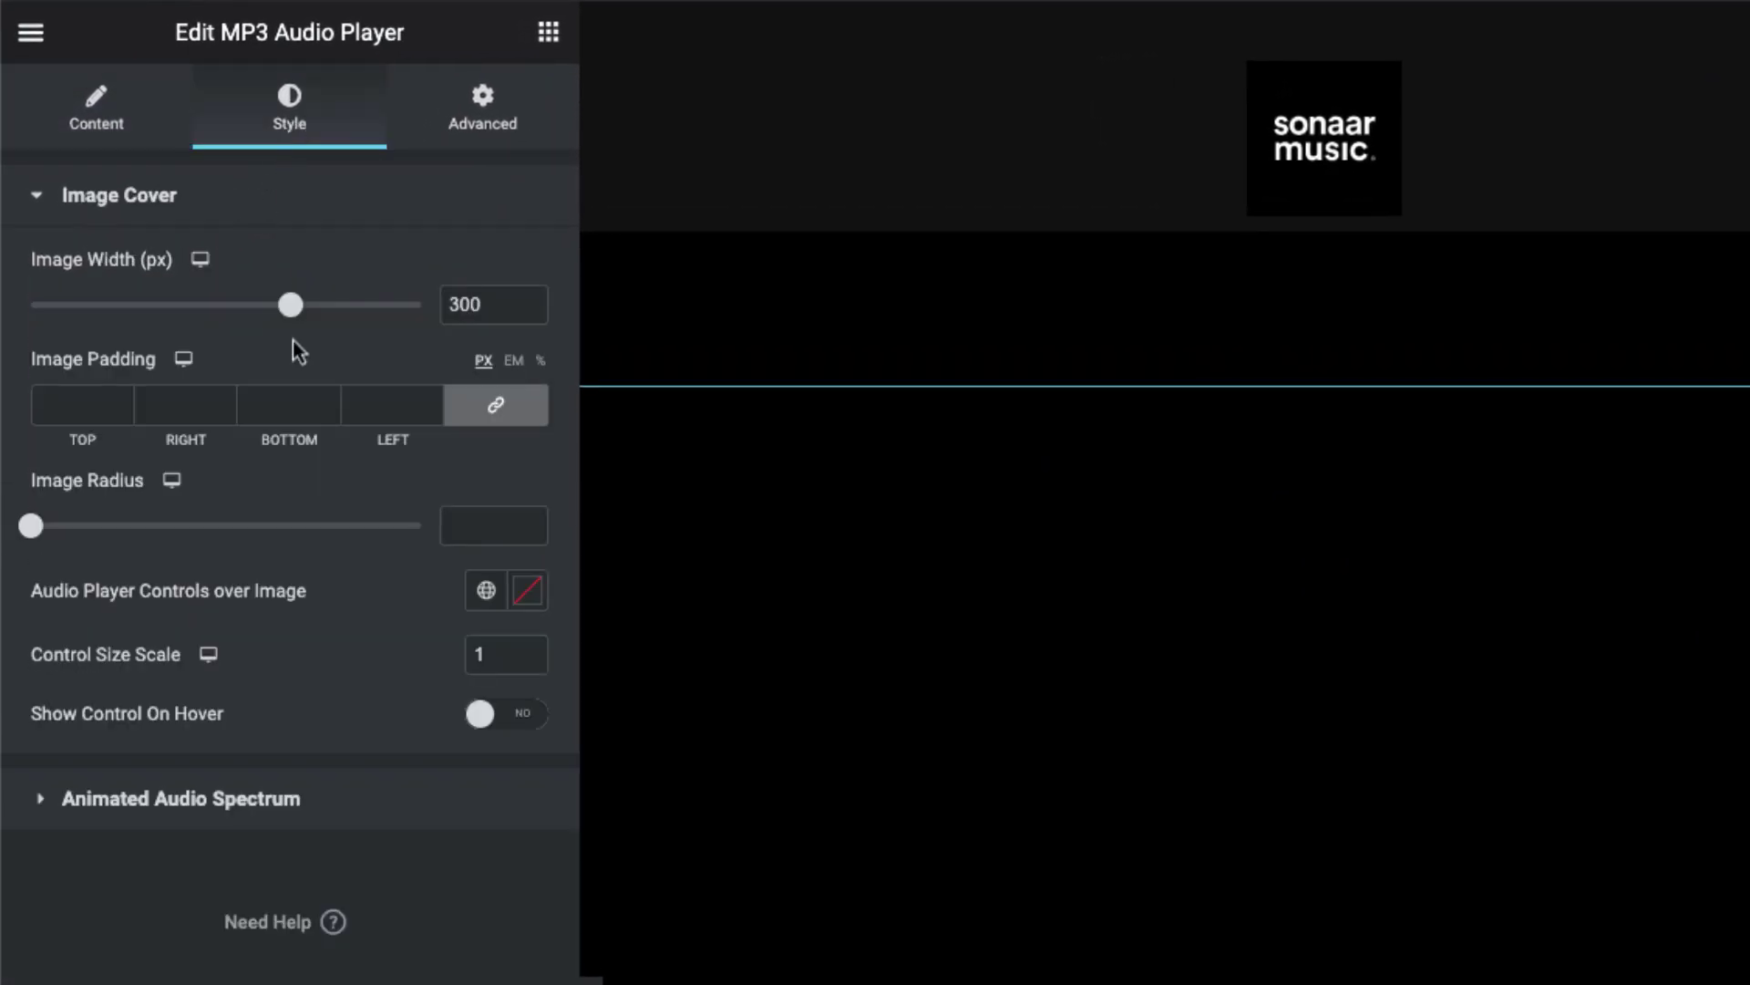
click(235, 801)
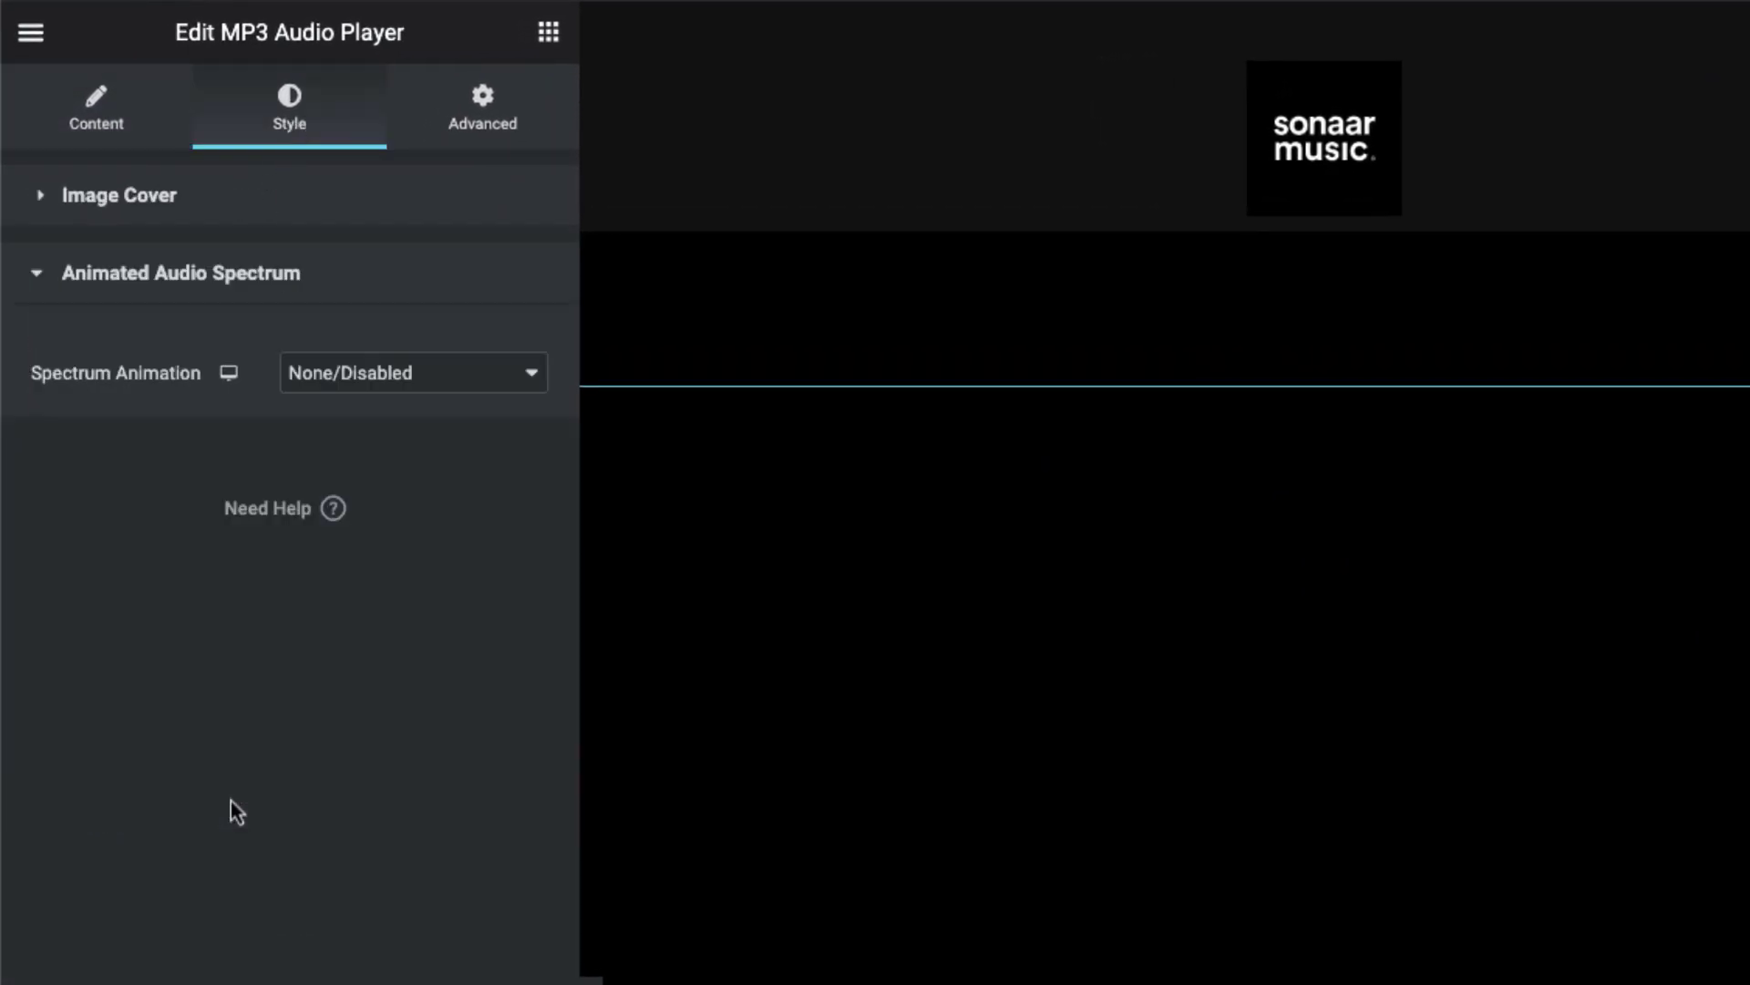
click(402, 387)
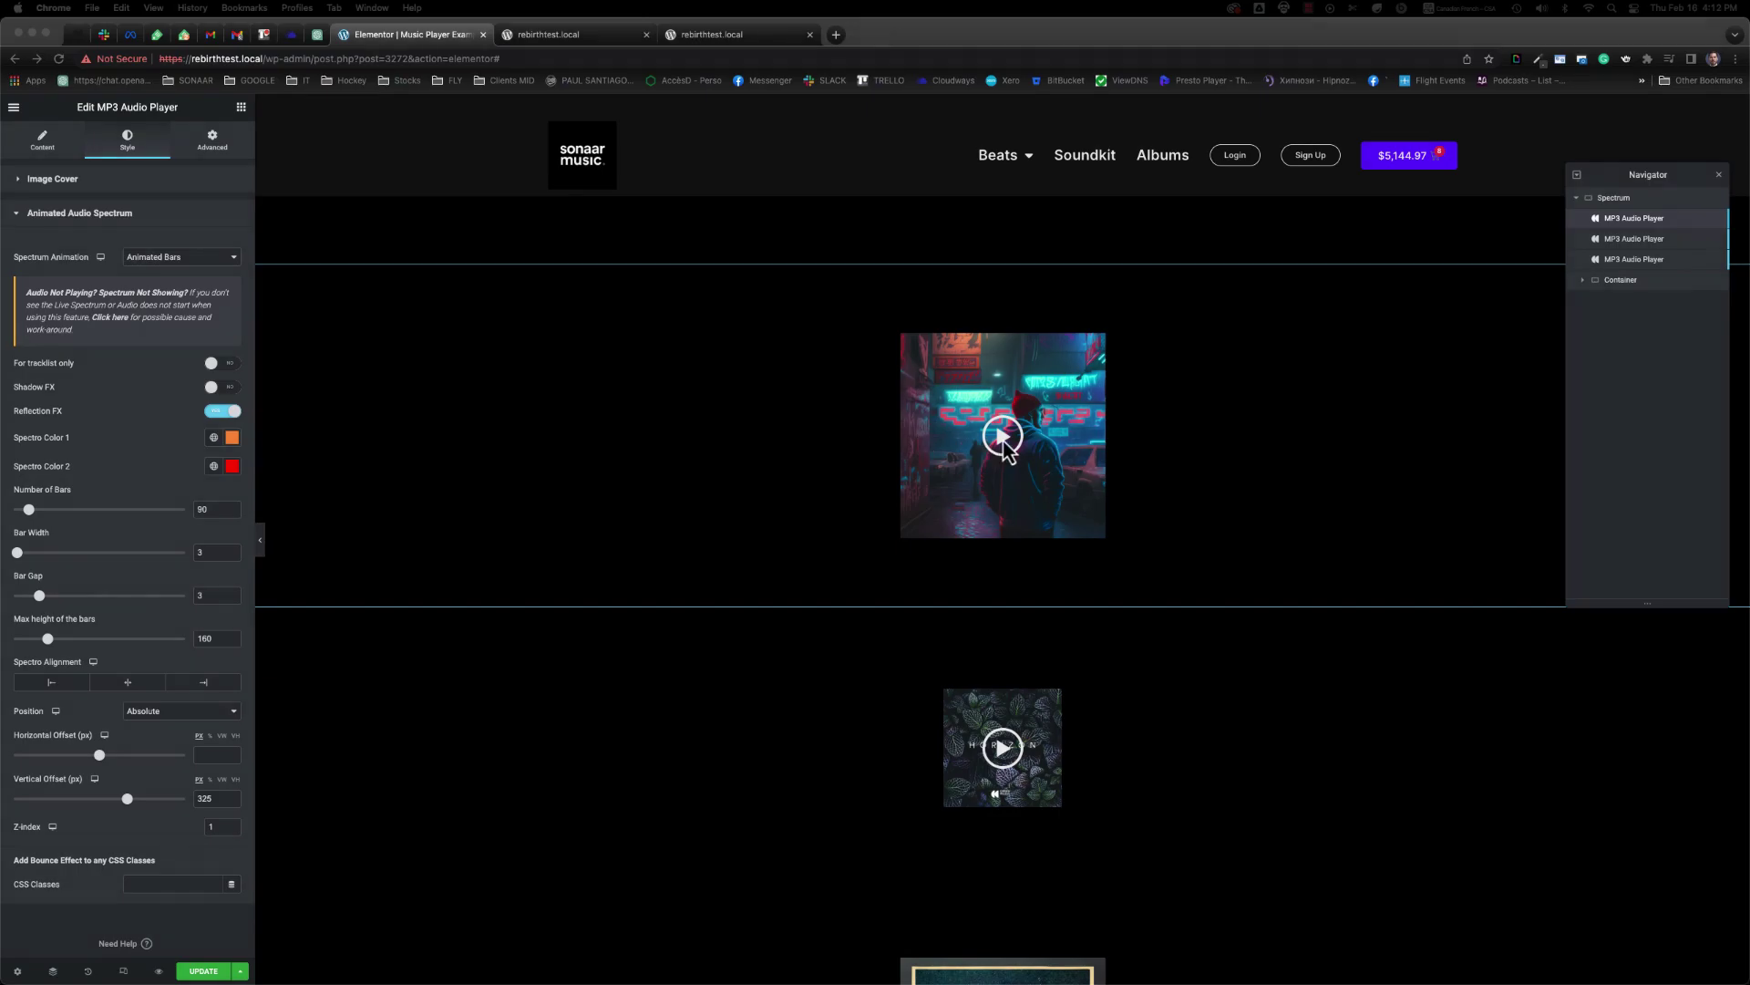
- Preview the spectrum, then set Number of Bars 40, Bar Width 20 and Bar Gap 1
click(1003, 439)
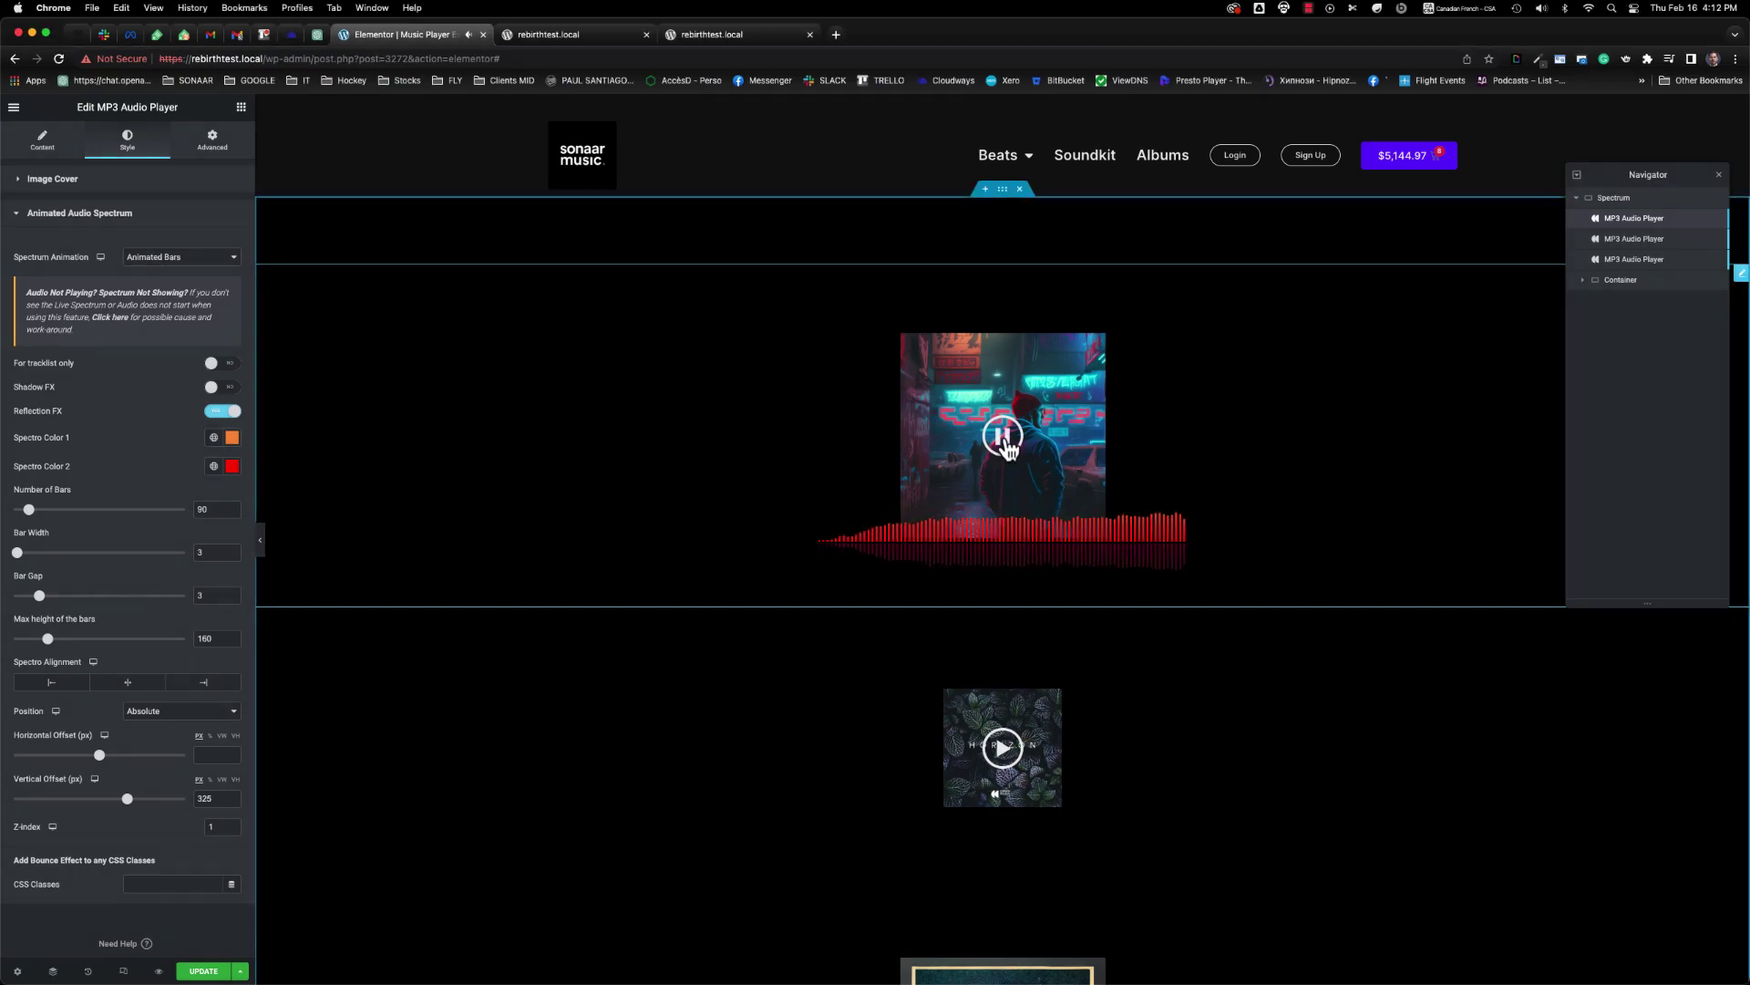
click(1003, 439)
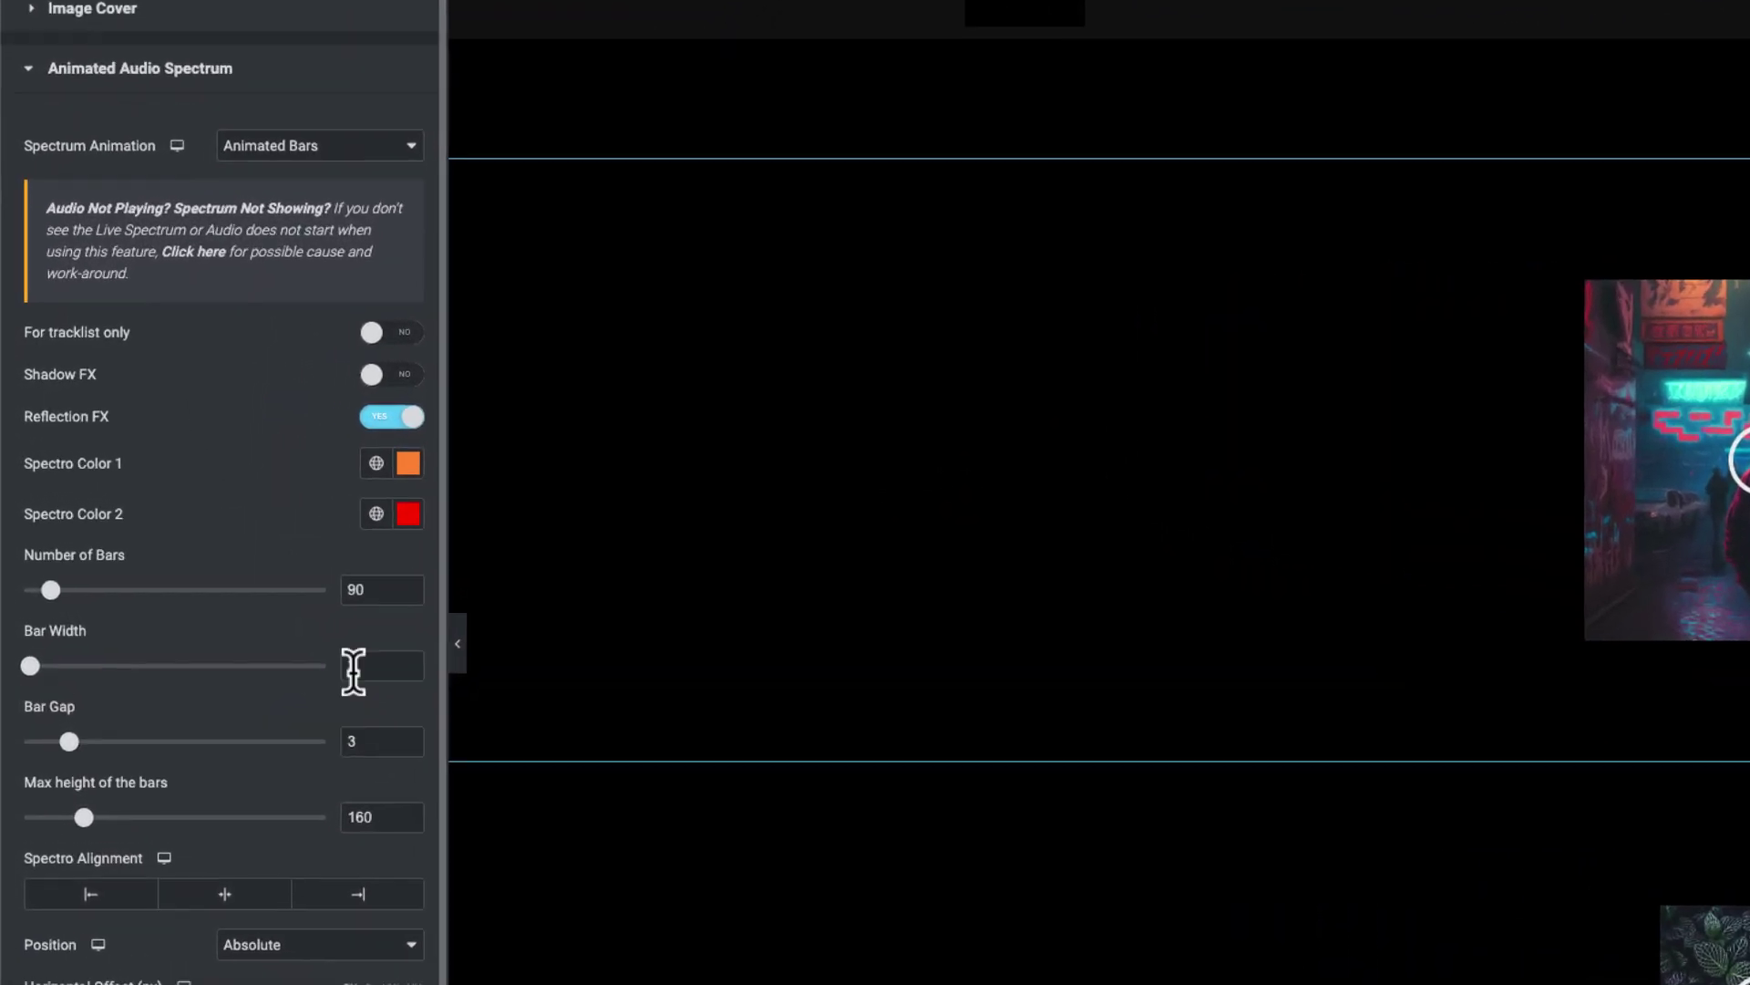
double_click(363, 589)
text(40)
click(345, 741)
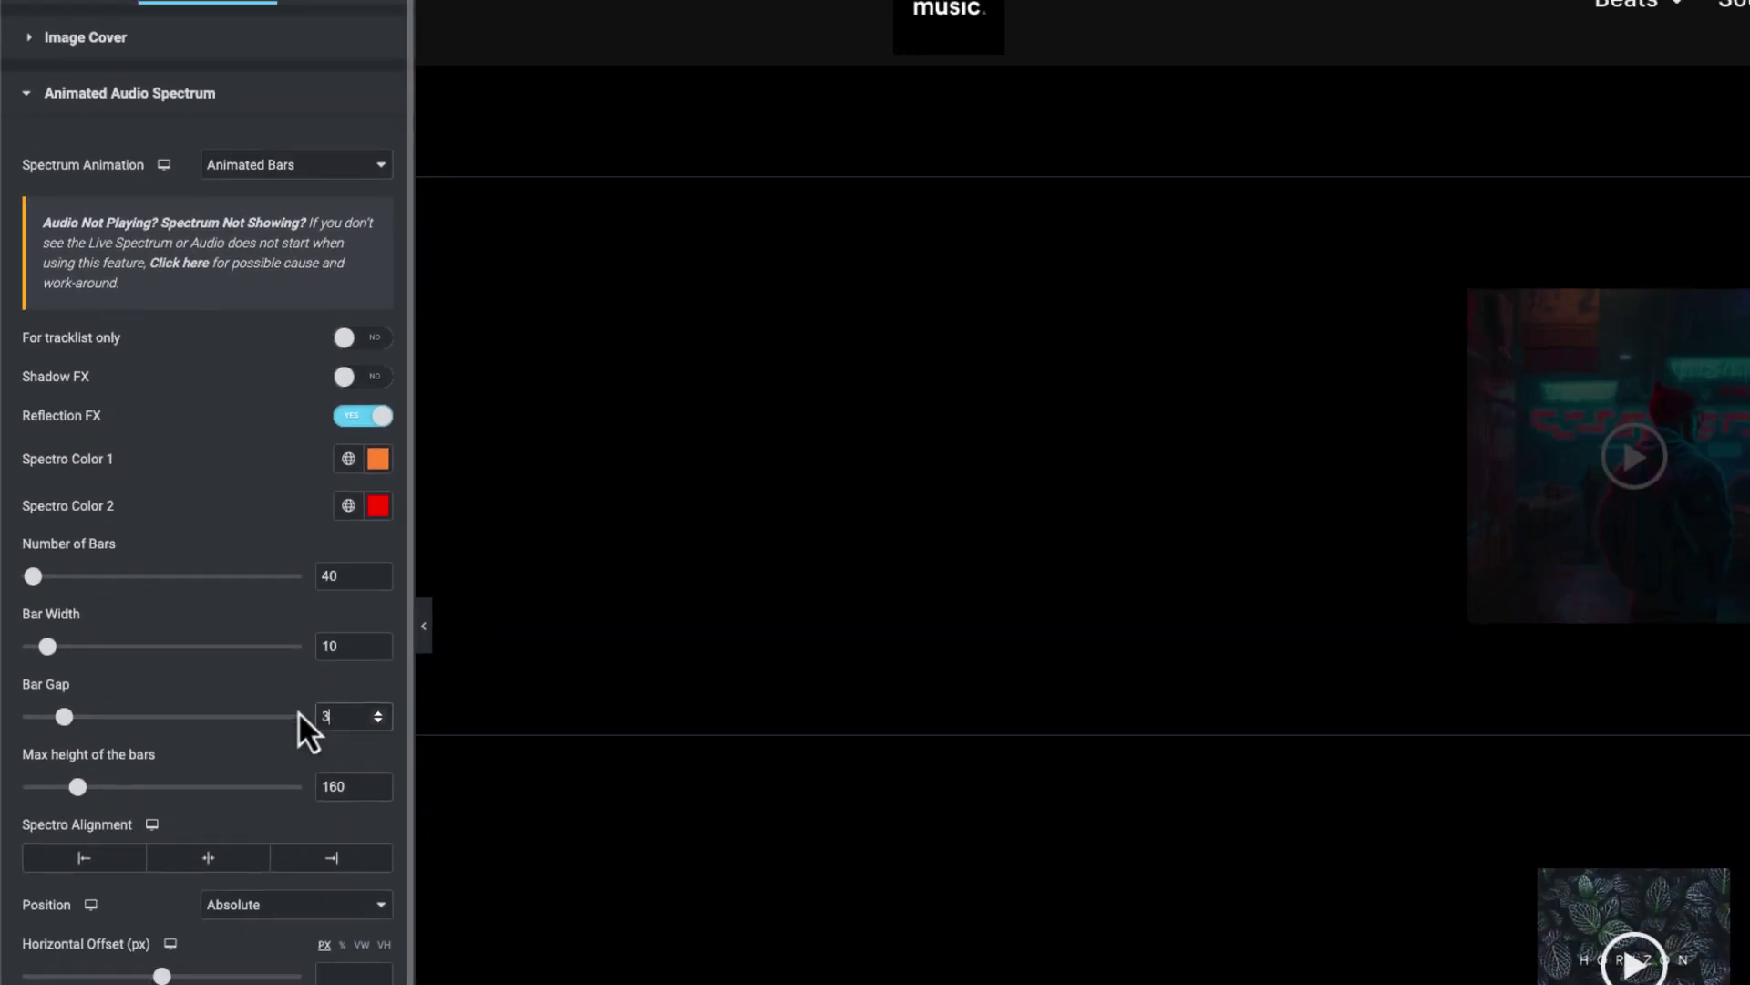
key(Up)
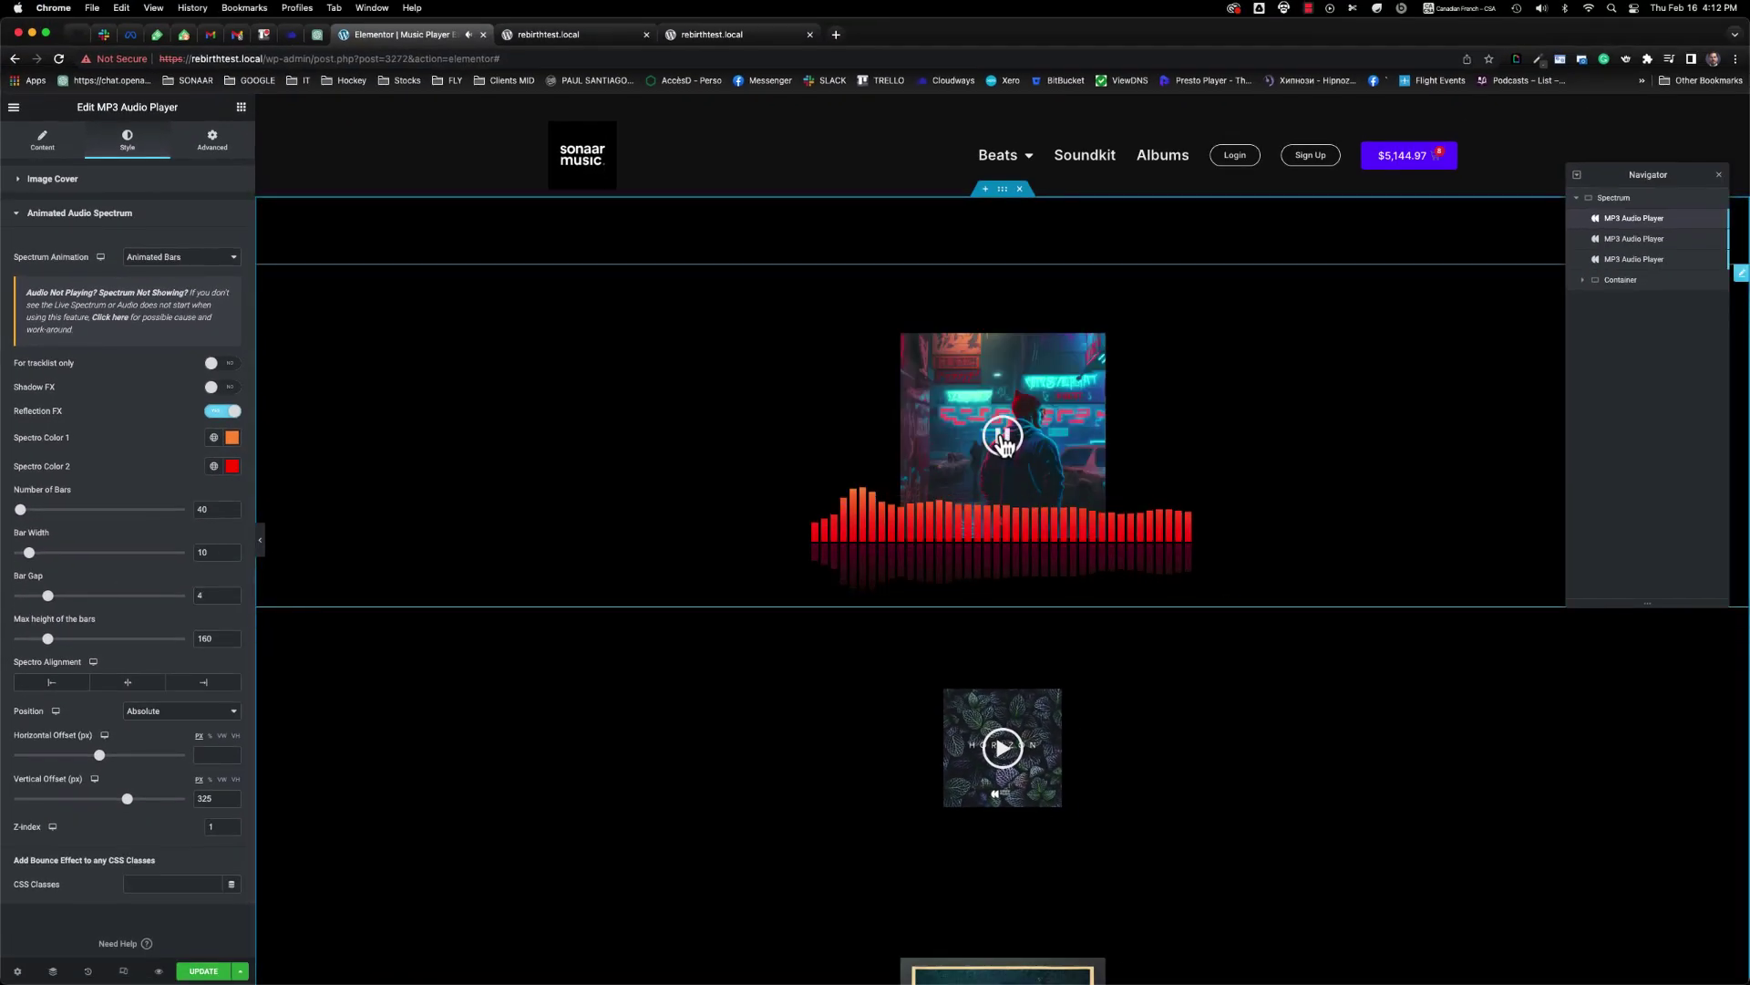
double_click(207, 551)
text(20)
double_click(203, 595)
text(1)
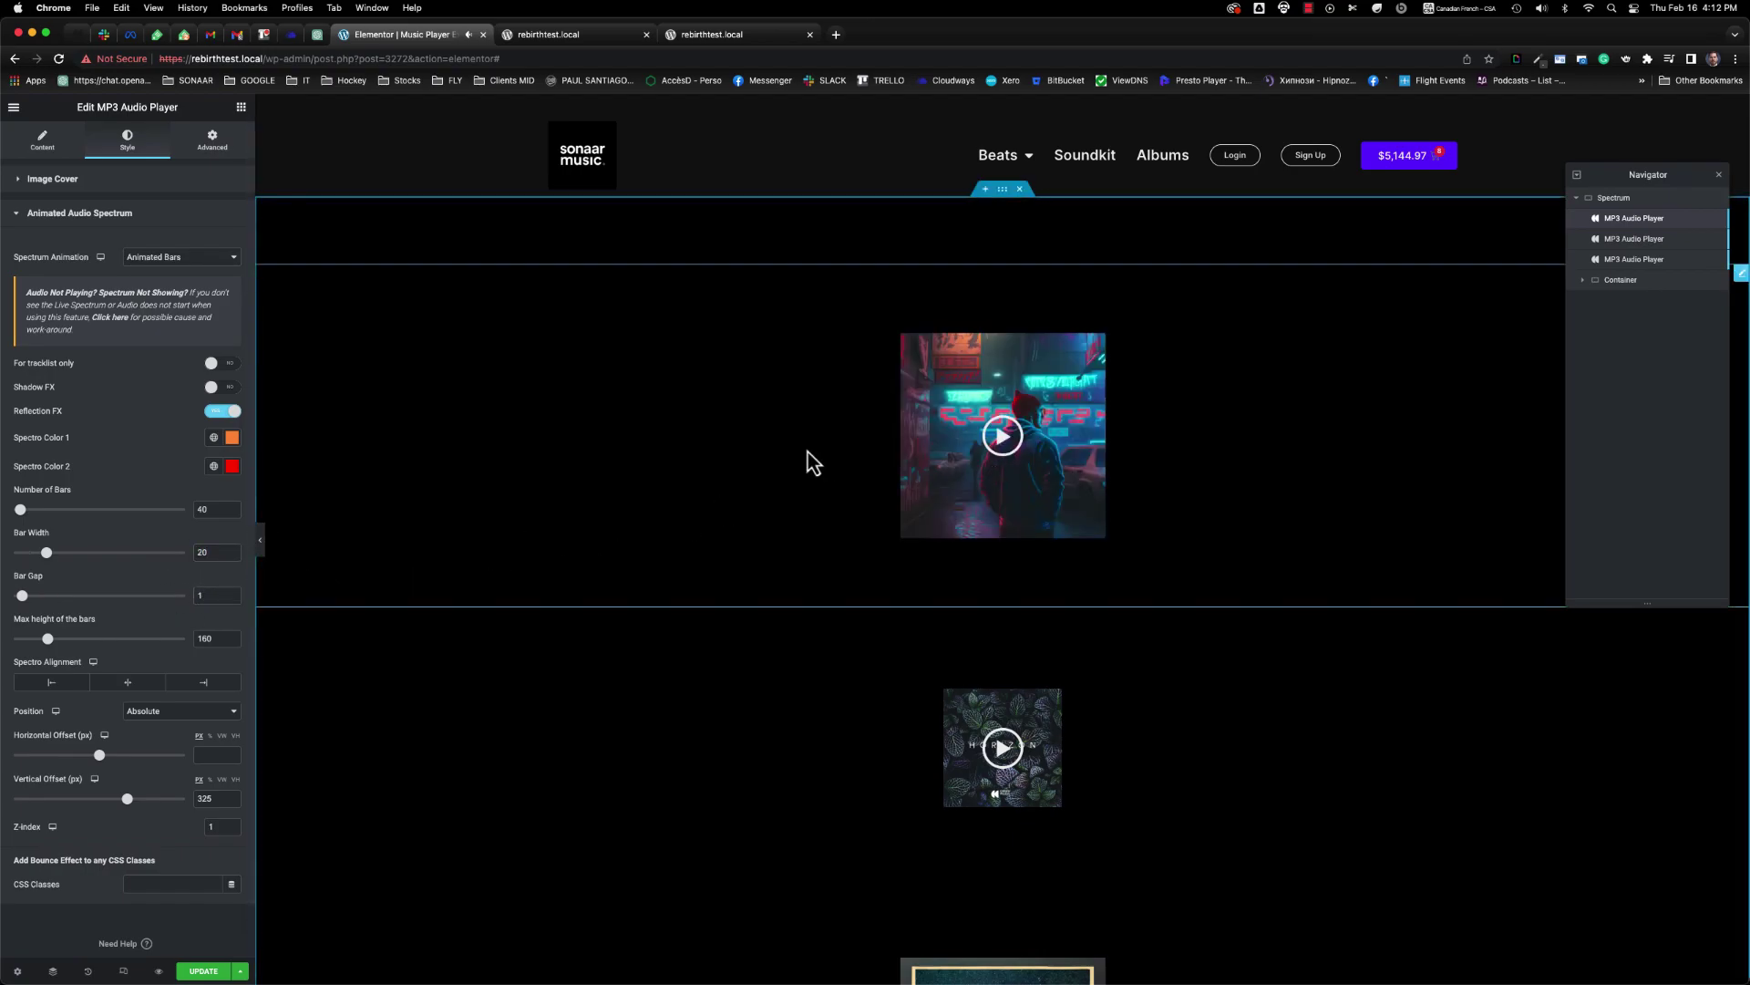
- Change the spectro colours to blue and magenta and switch the animation to Animated Bricks
click(233, 466)
mouse_move(183, 598)
mouse_down()
mouse_move(223, 605)
mouse_move(179, 613)
mouse_up()
click(233, 438)
click(207, 534)
click(265, 472)
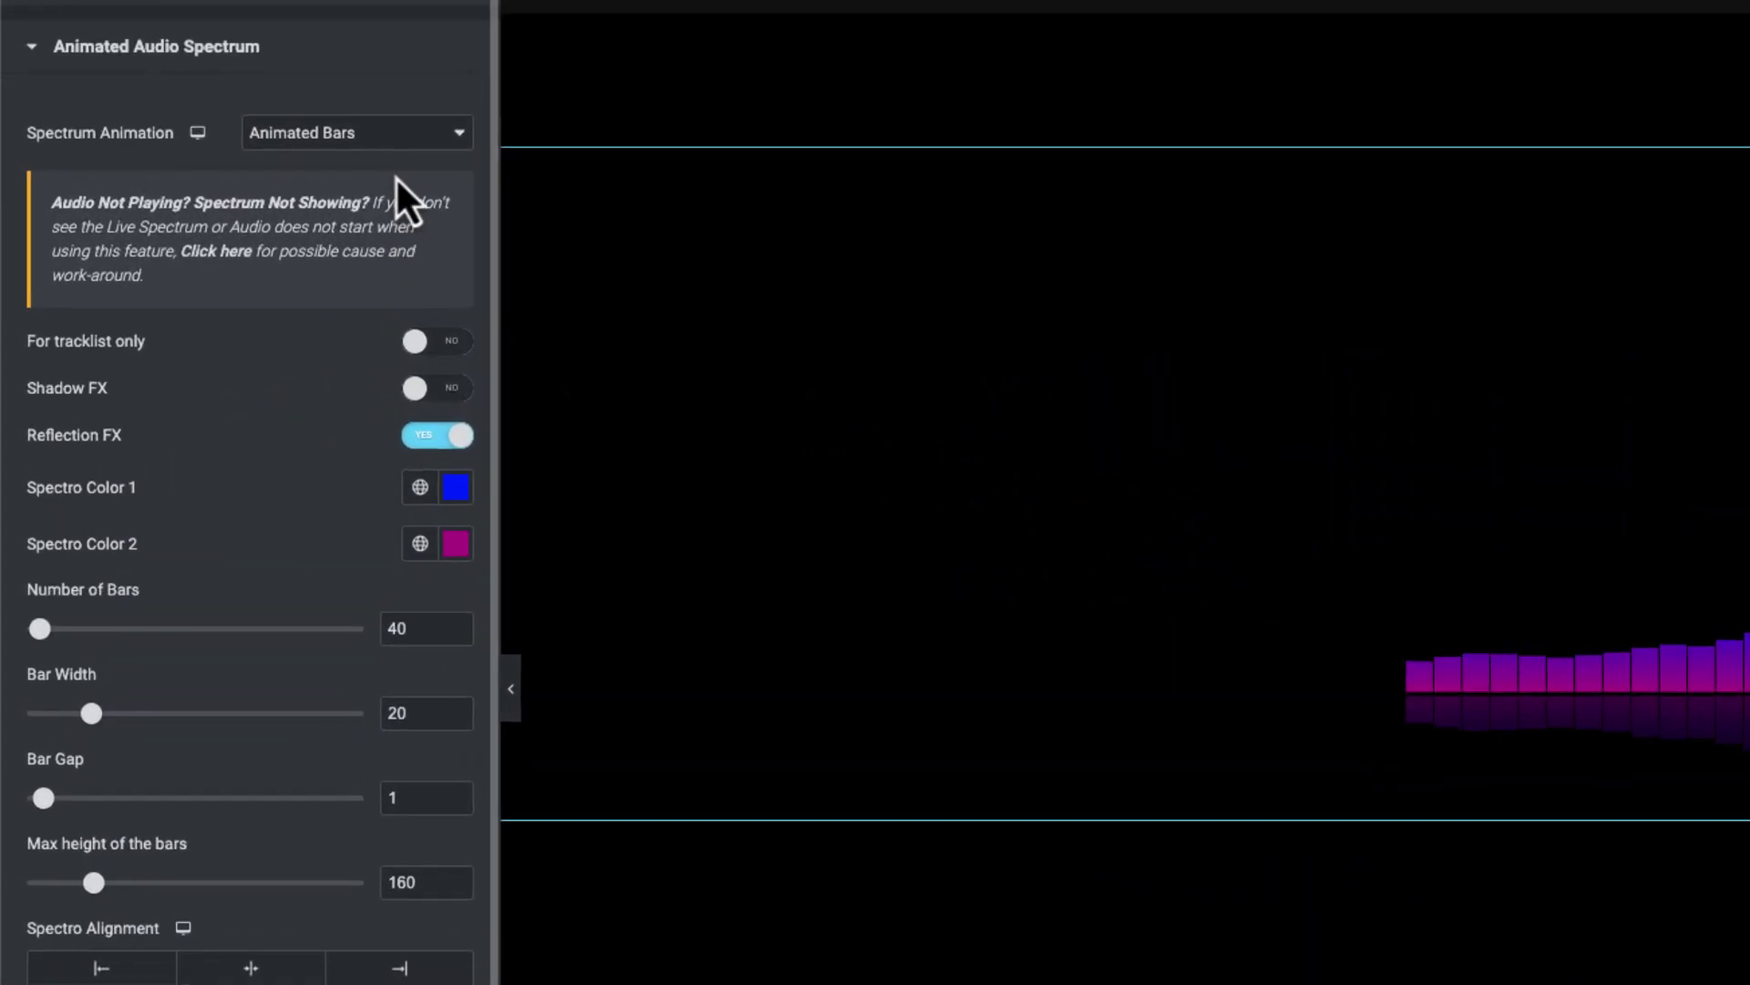
click(401, 134)
click(400, 157)
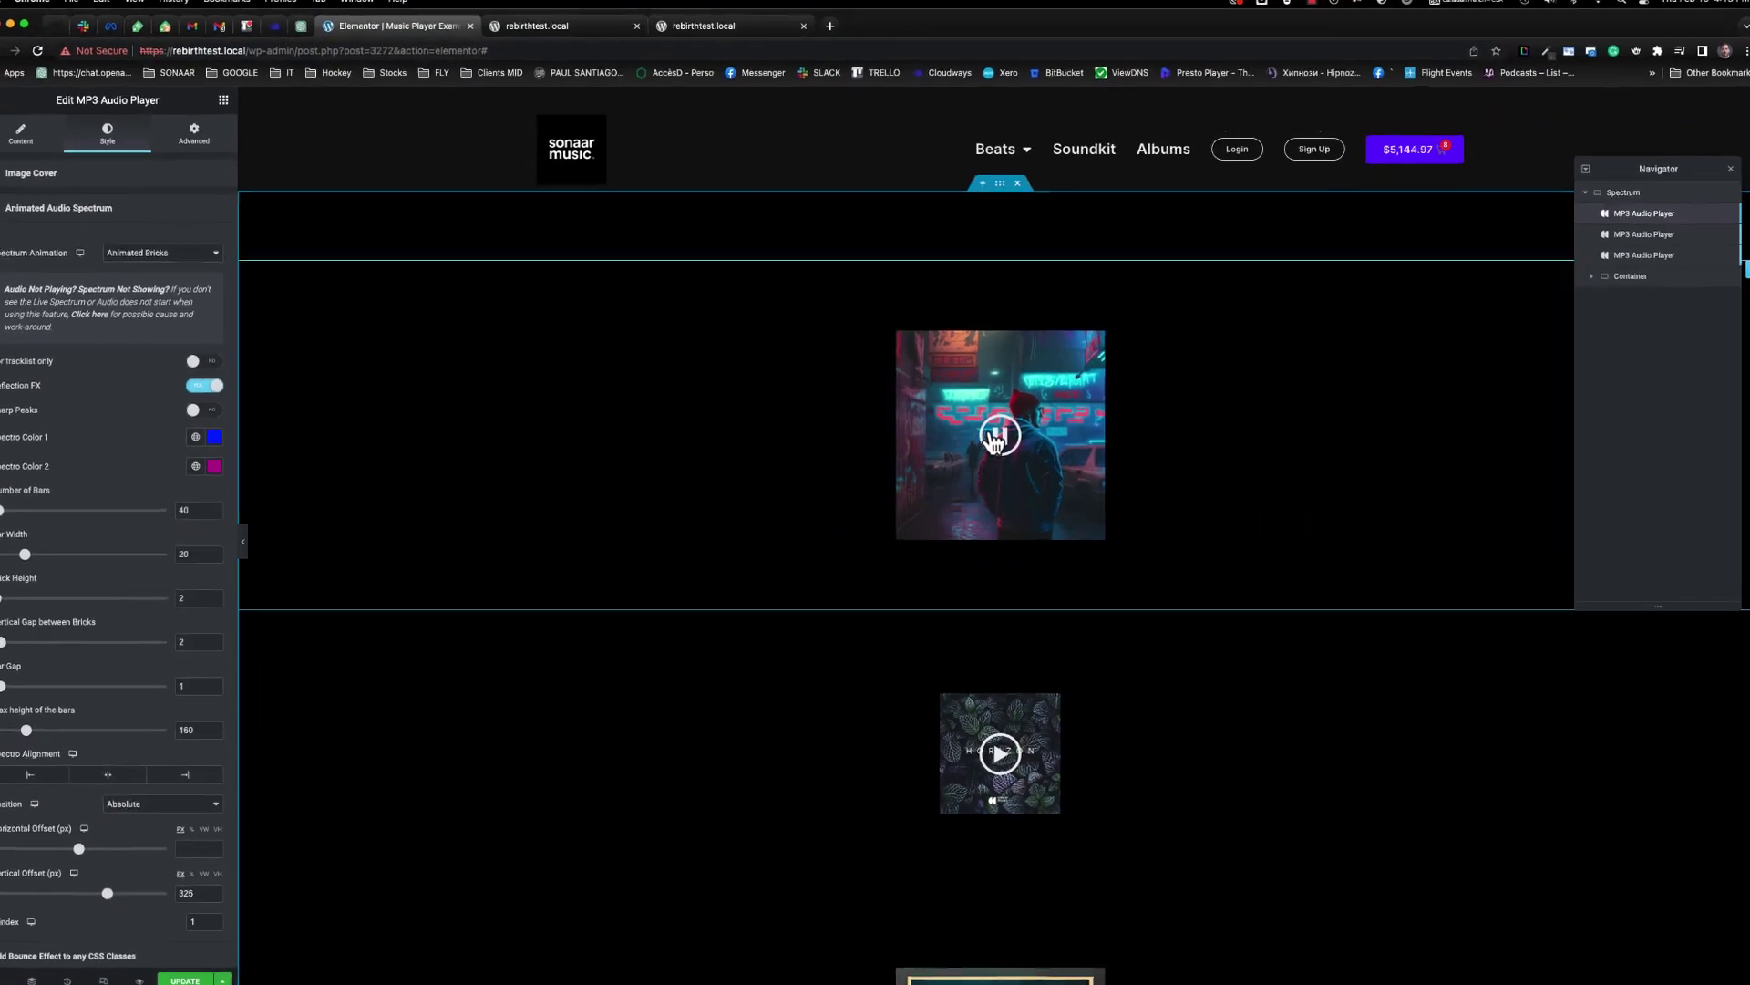
- Preview the brick spectrum with Sharp Peaks on, then switch animation to Bounce Specific CSS Class
click(996, 436)
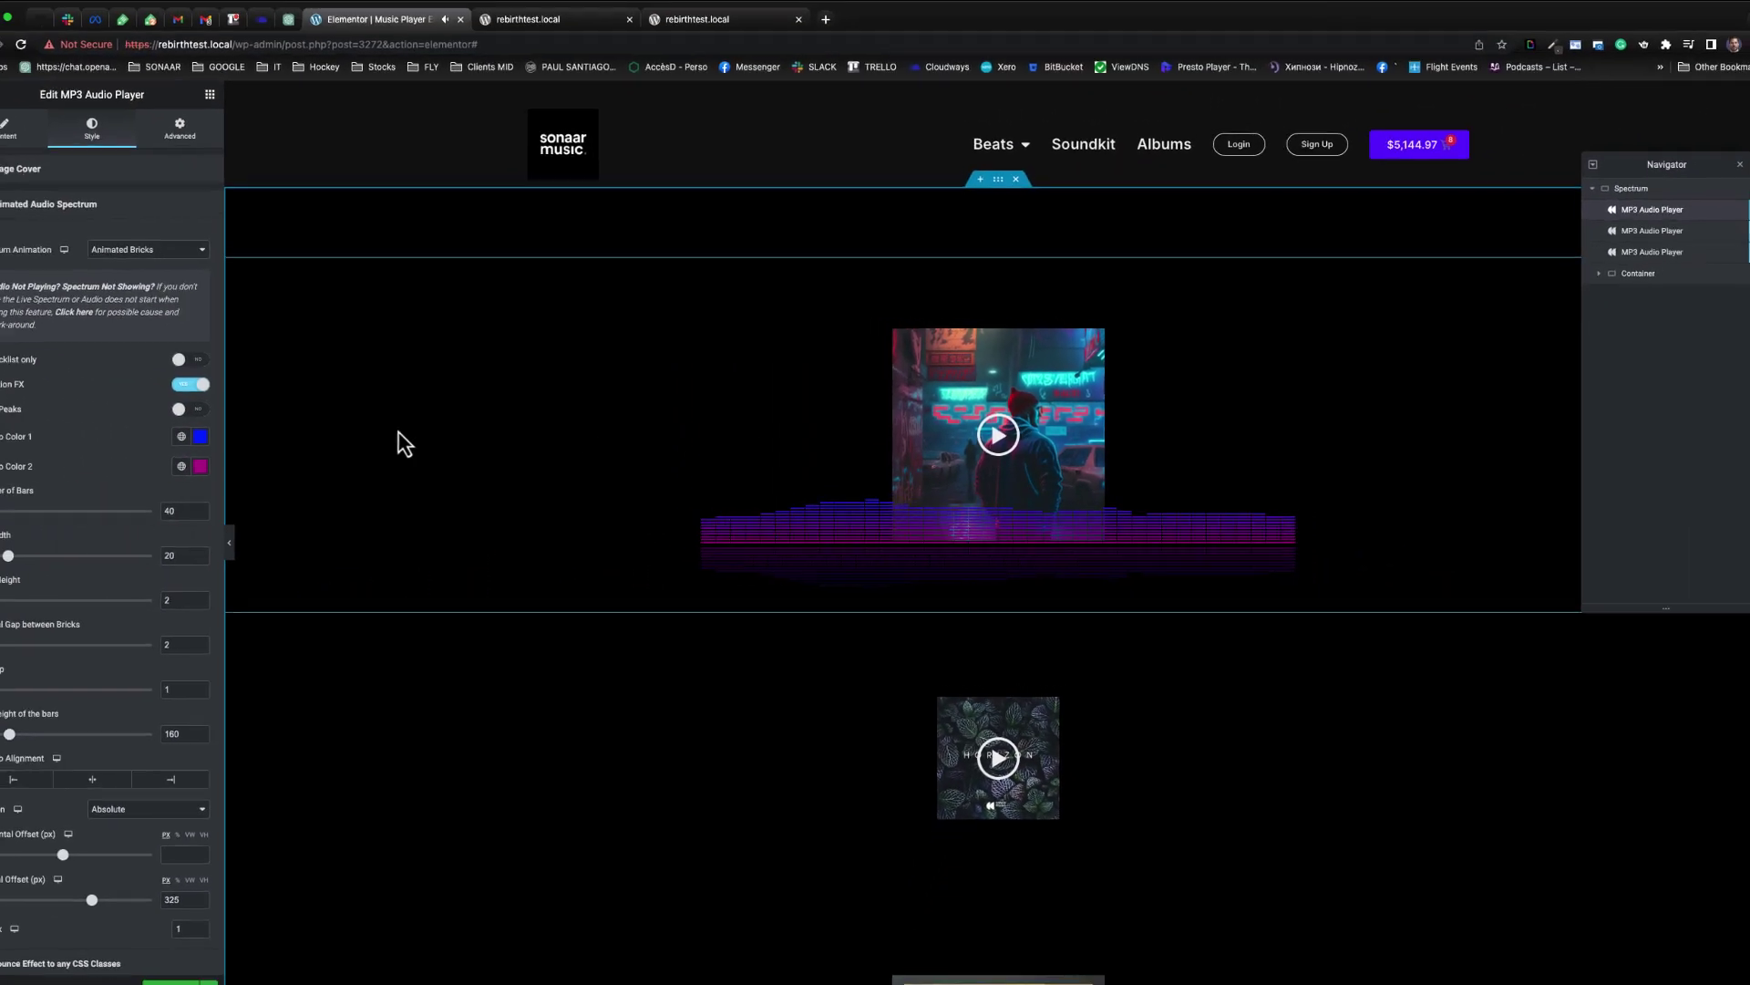
click(223, 389)
click(222, 411)
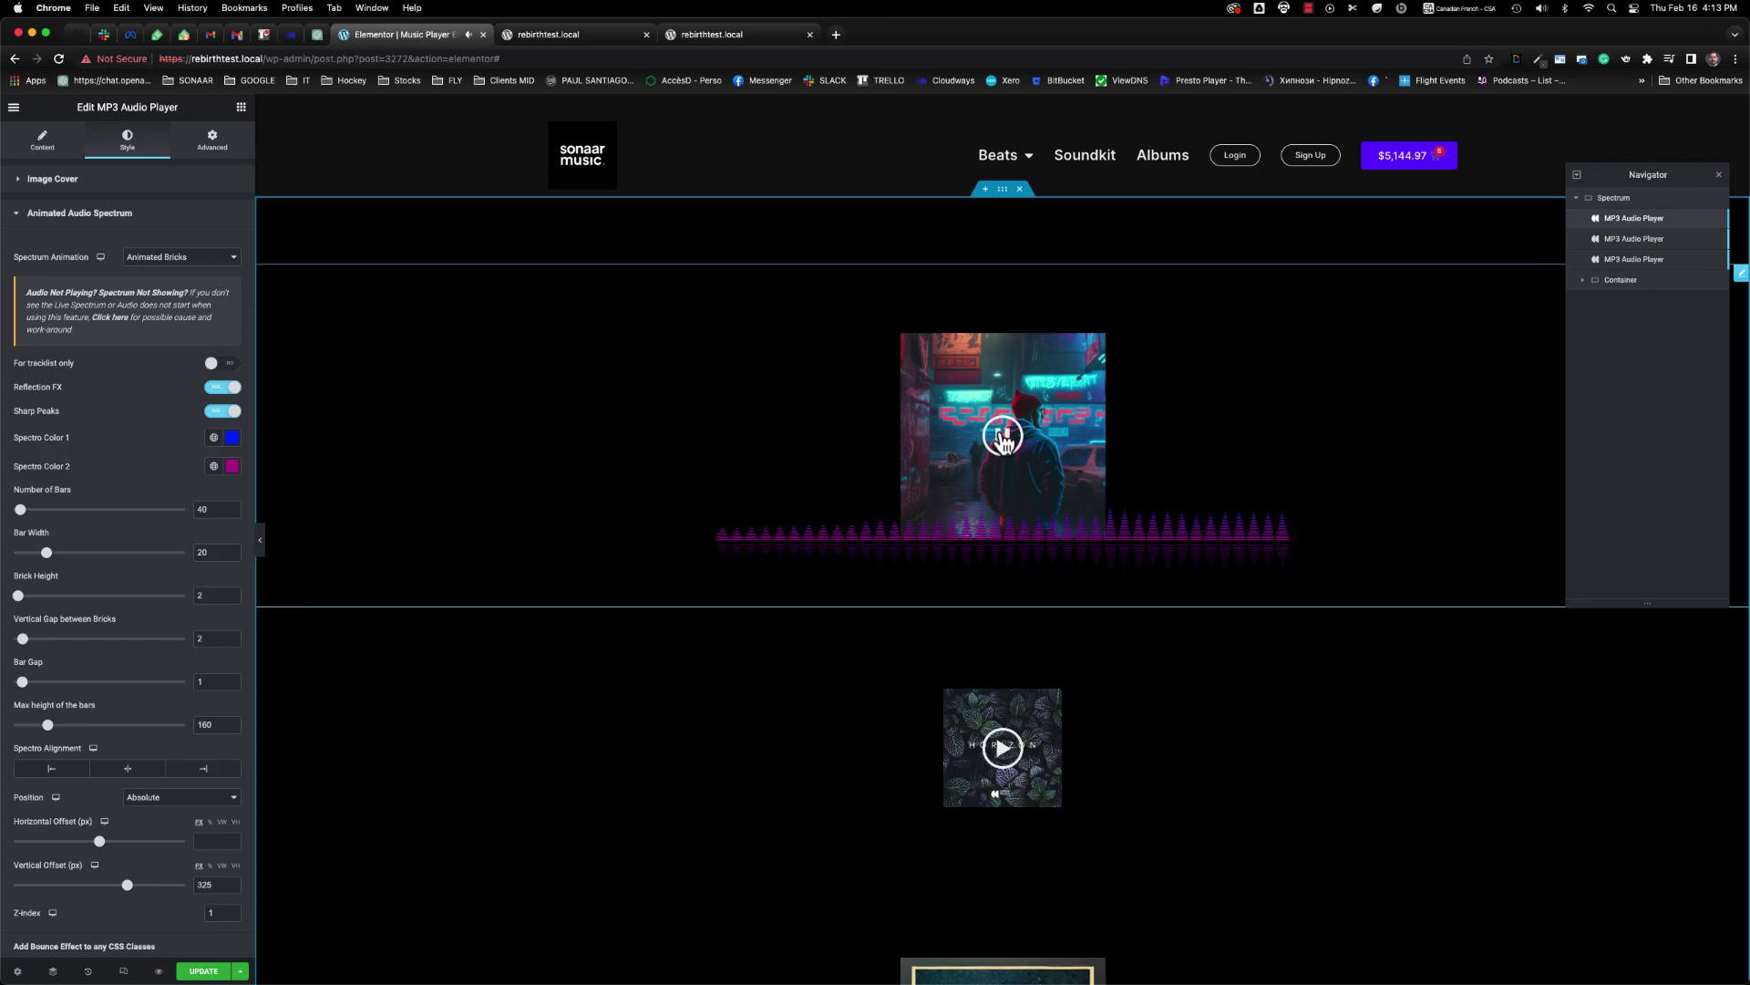
click(1004, 437)
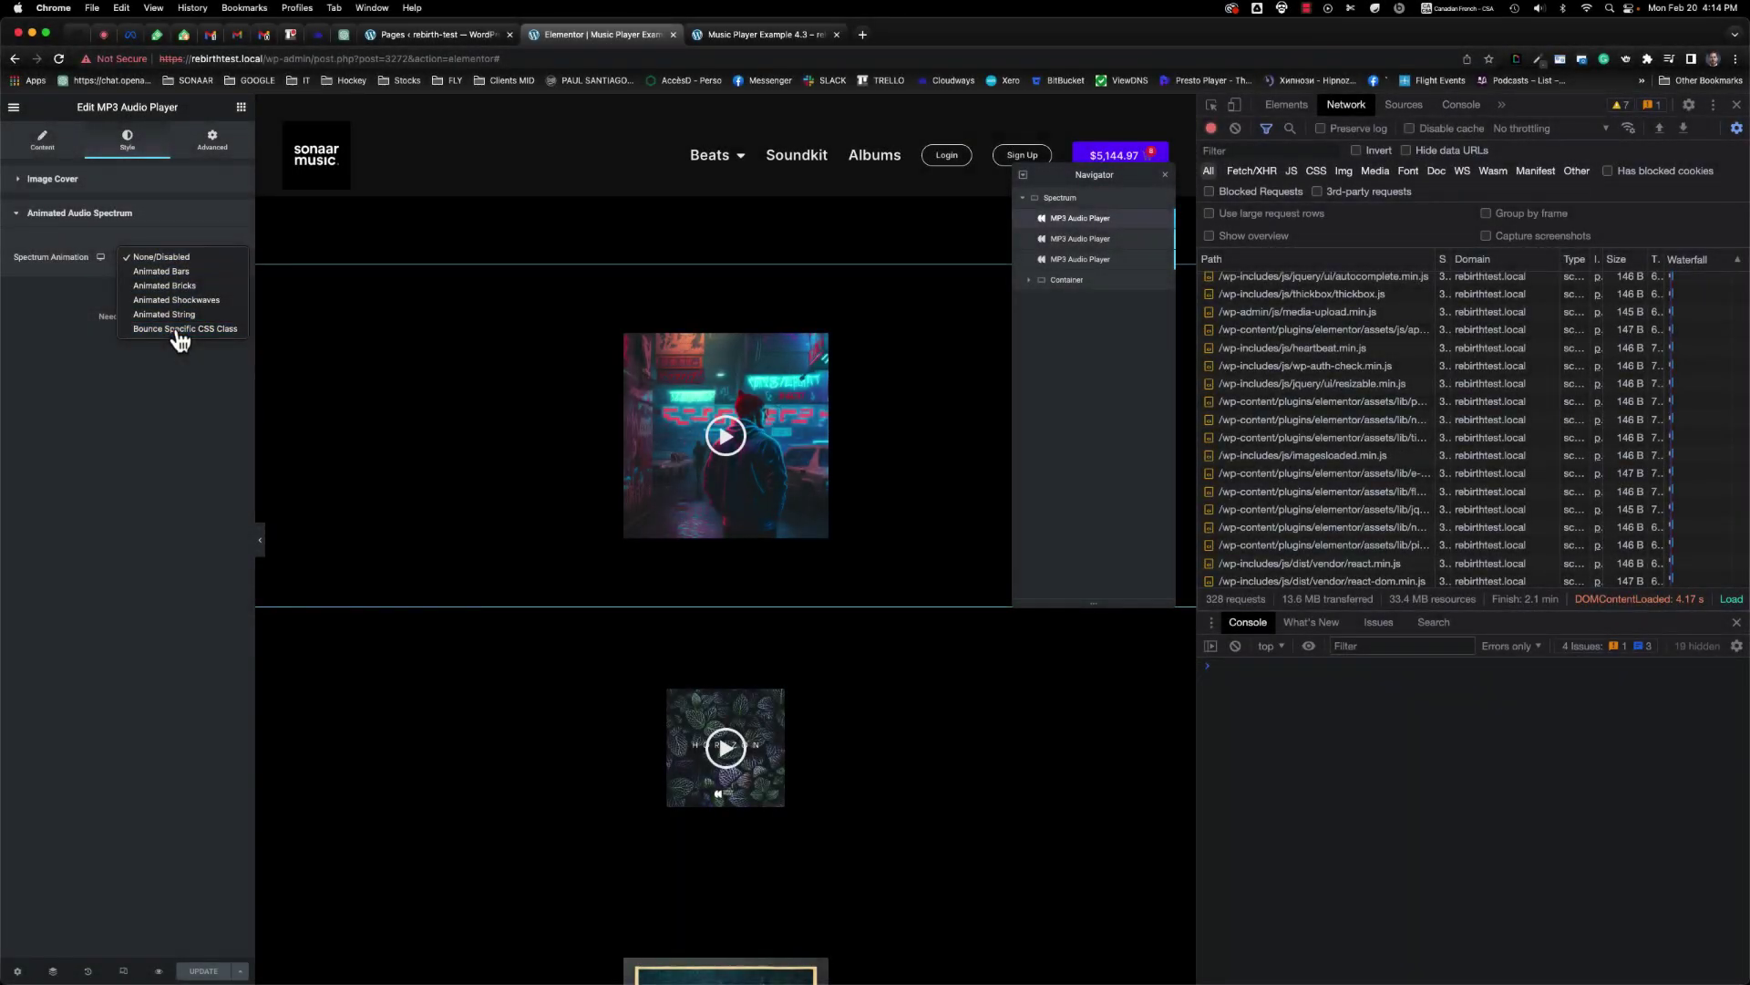
click(176, 330)
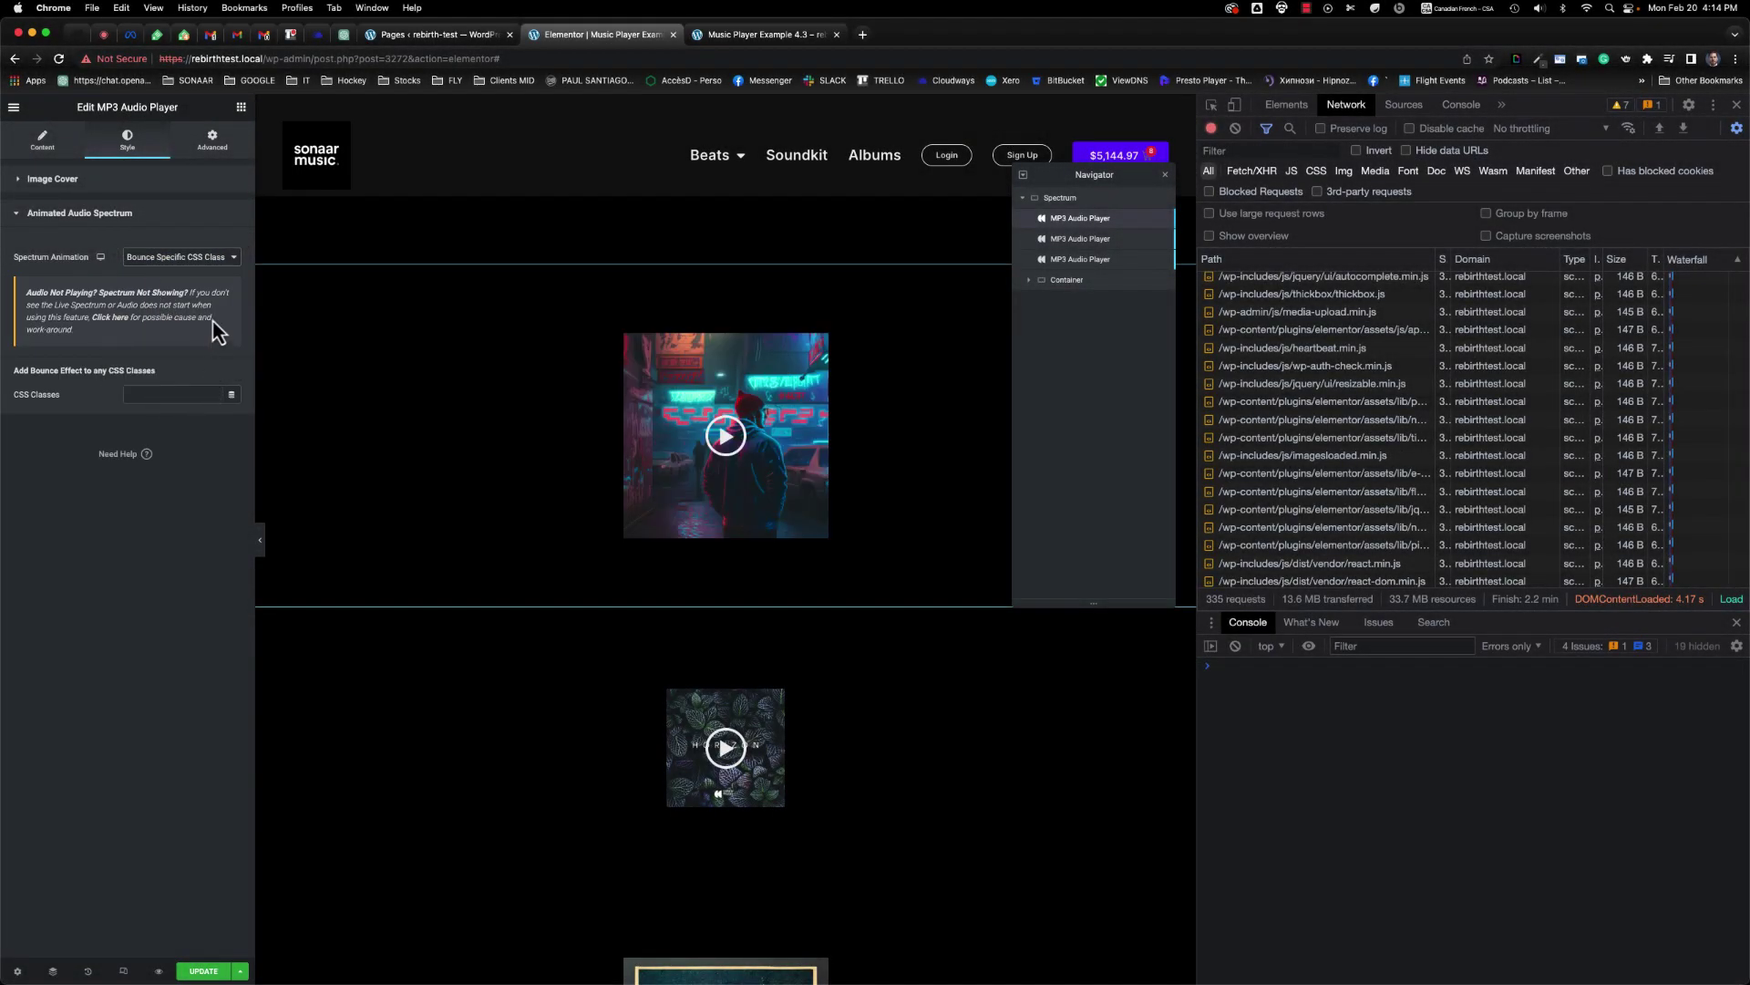
click(241, 109)
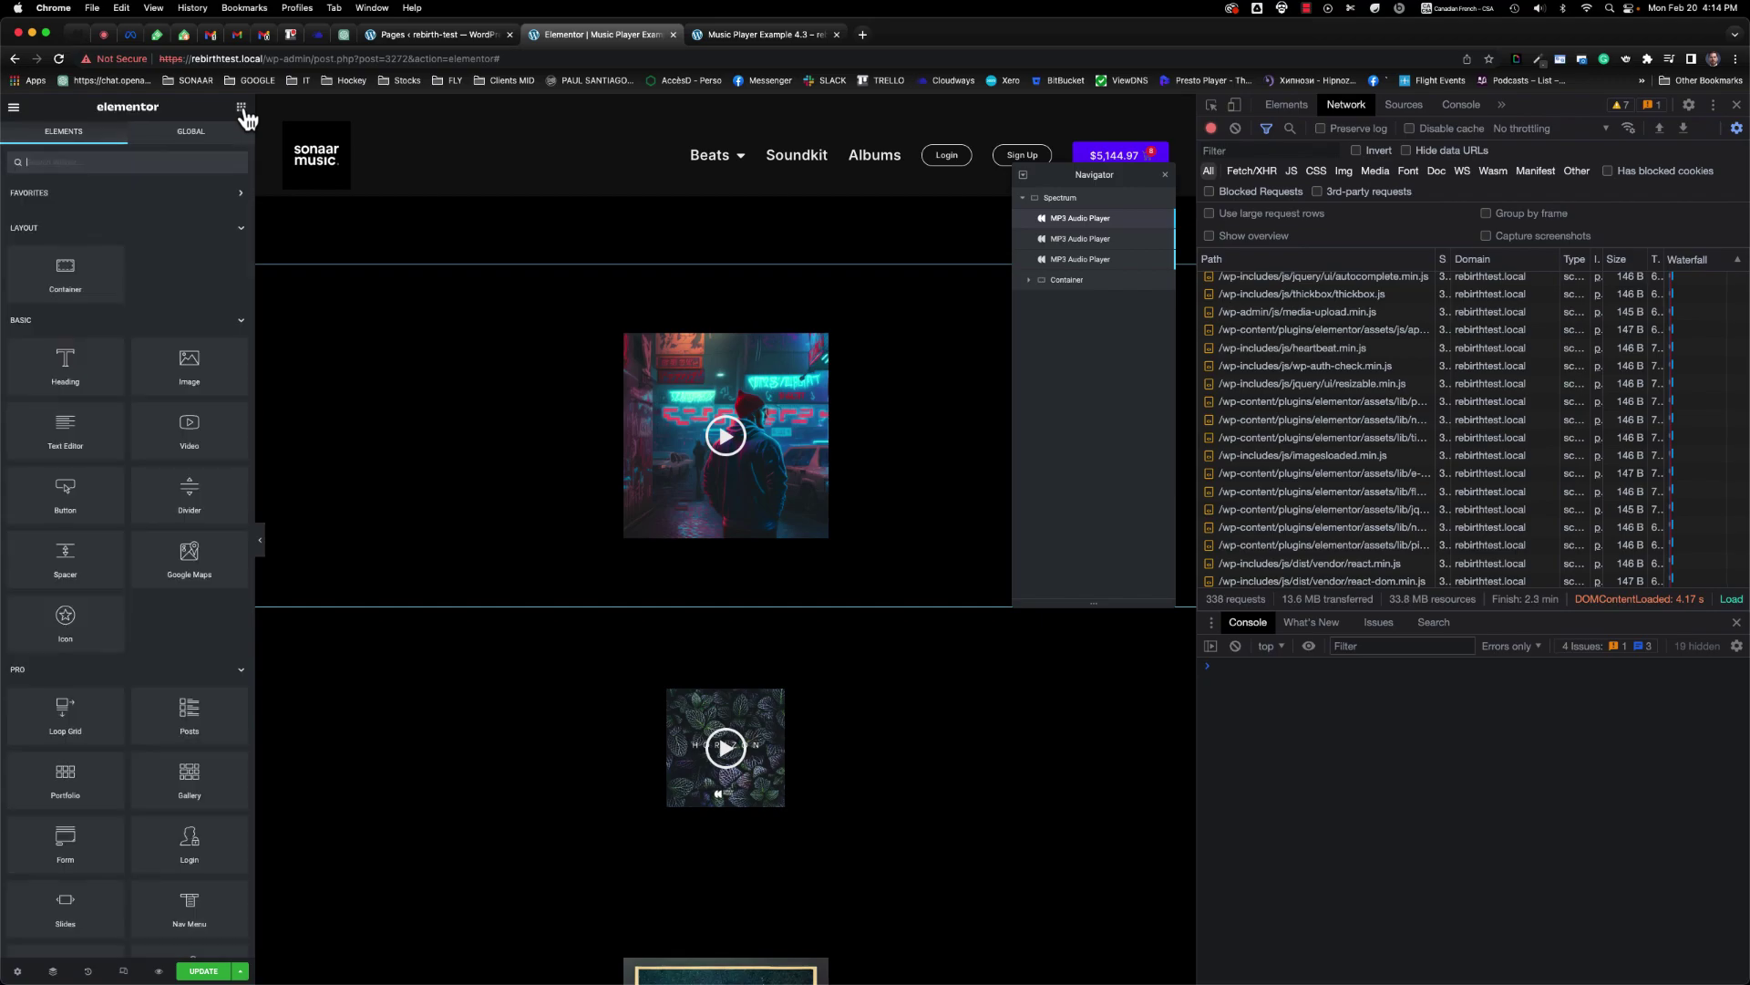
- Add an Image widget with the sonaar music logo at the top of the Spectrum container
click(87, 161)
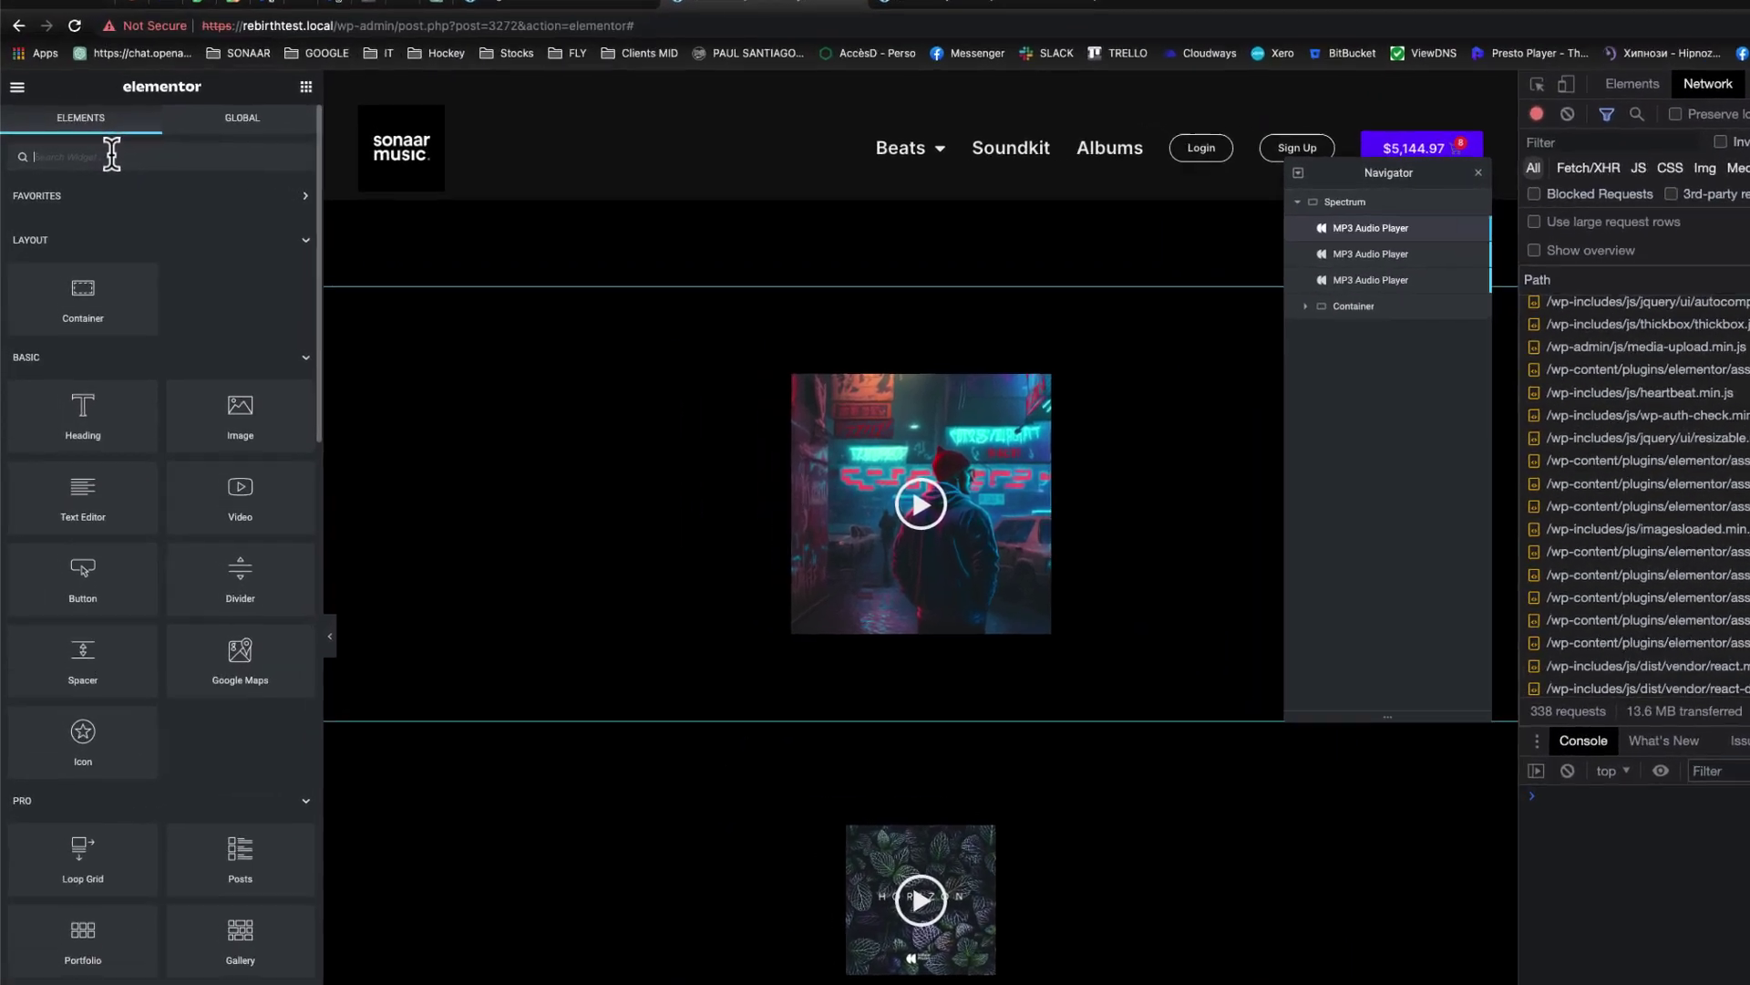
text(imag)
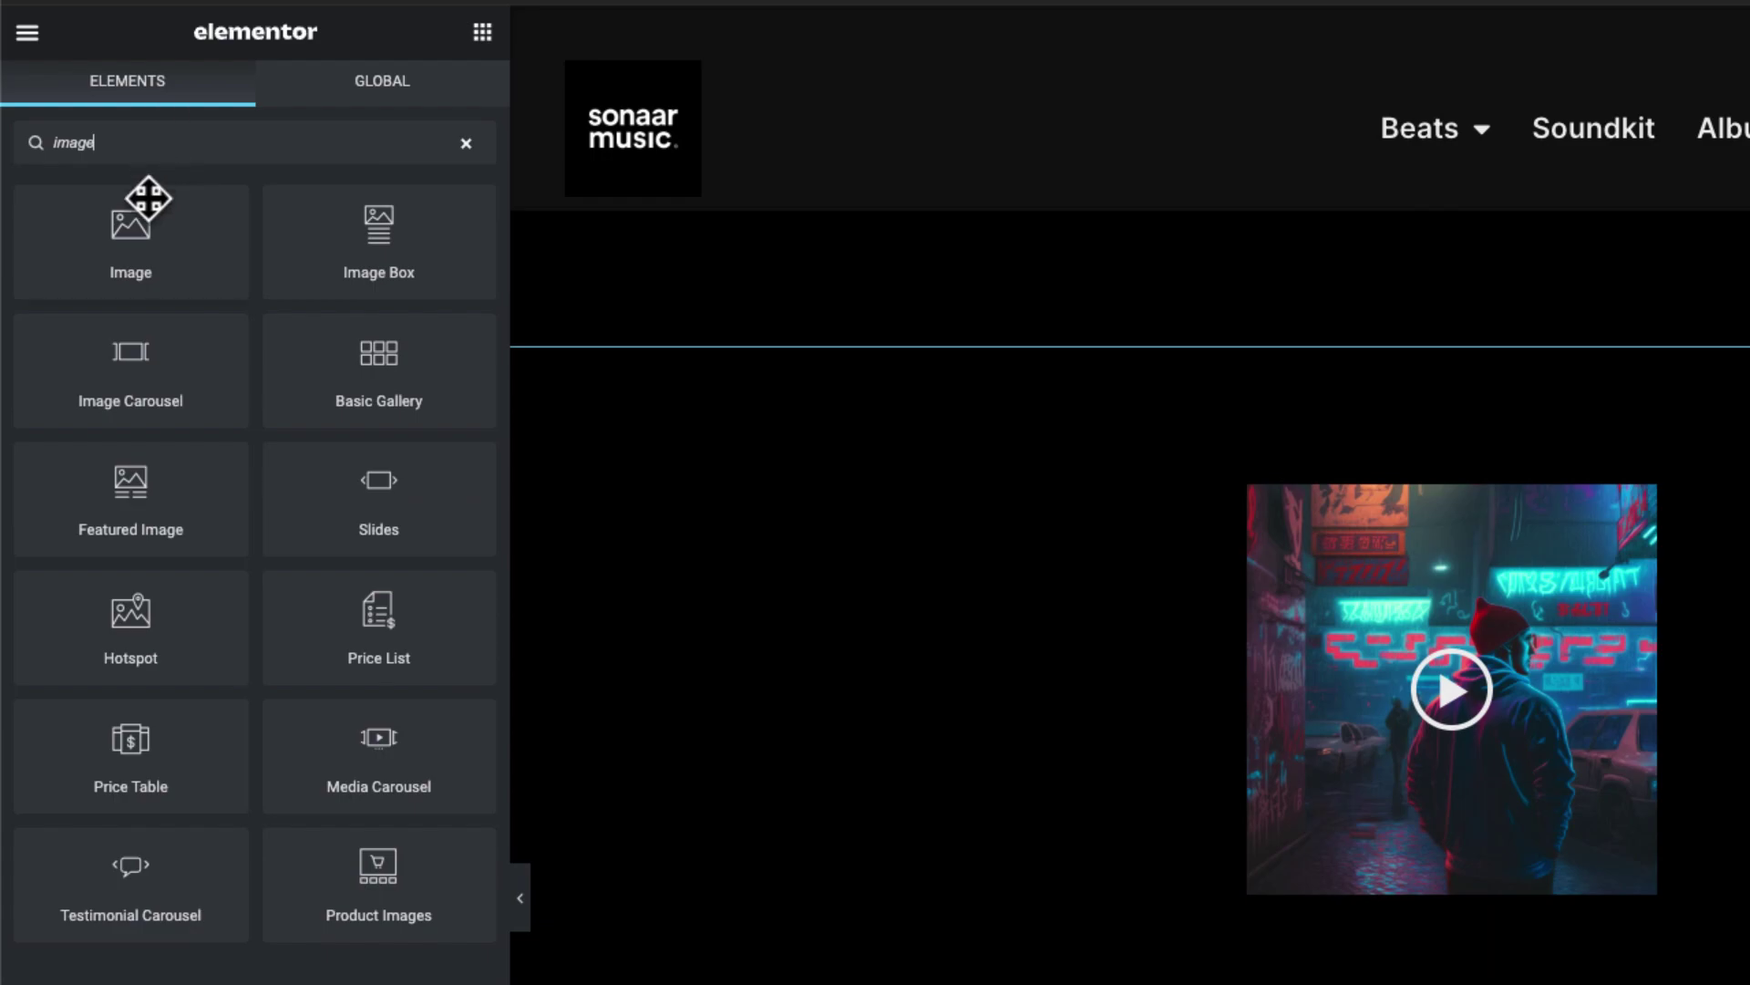
drag(148, 198, 1610, 456)
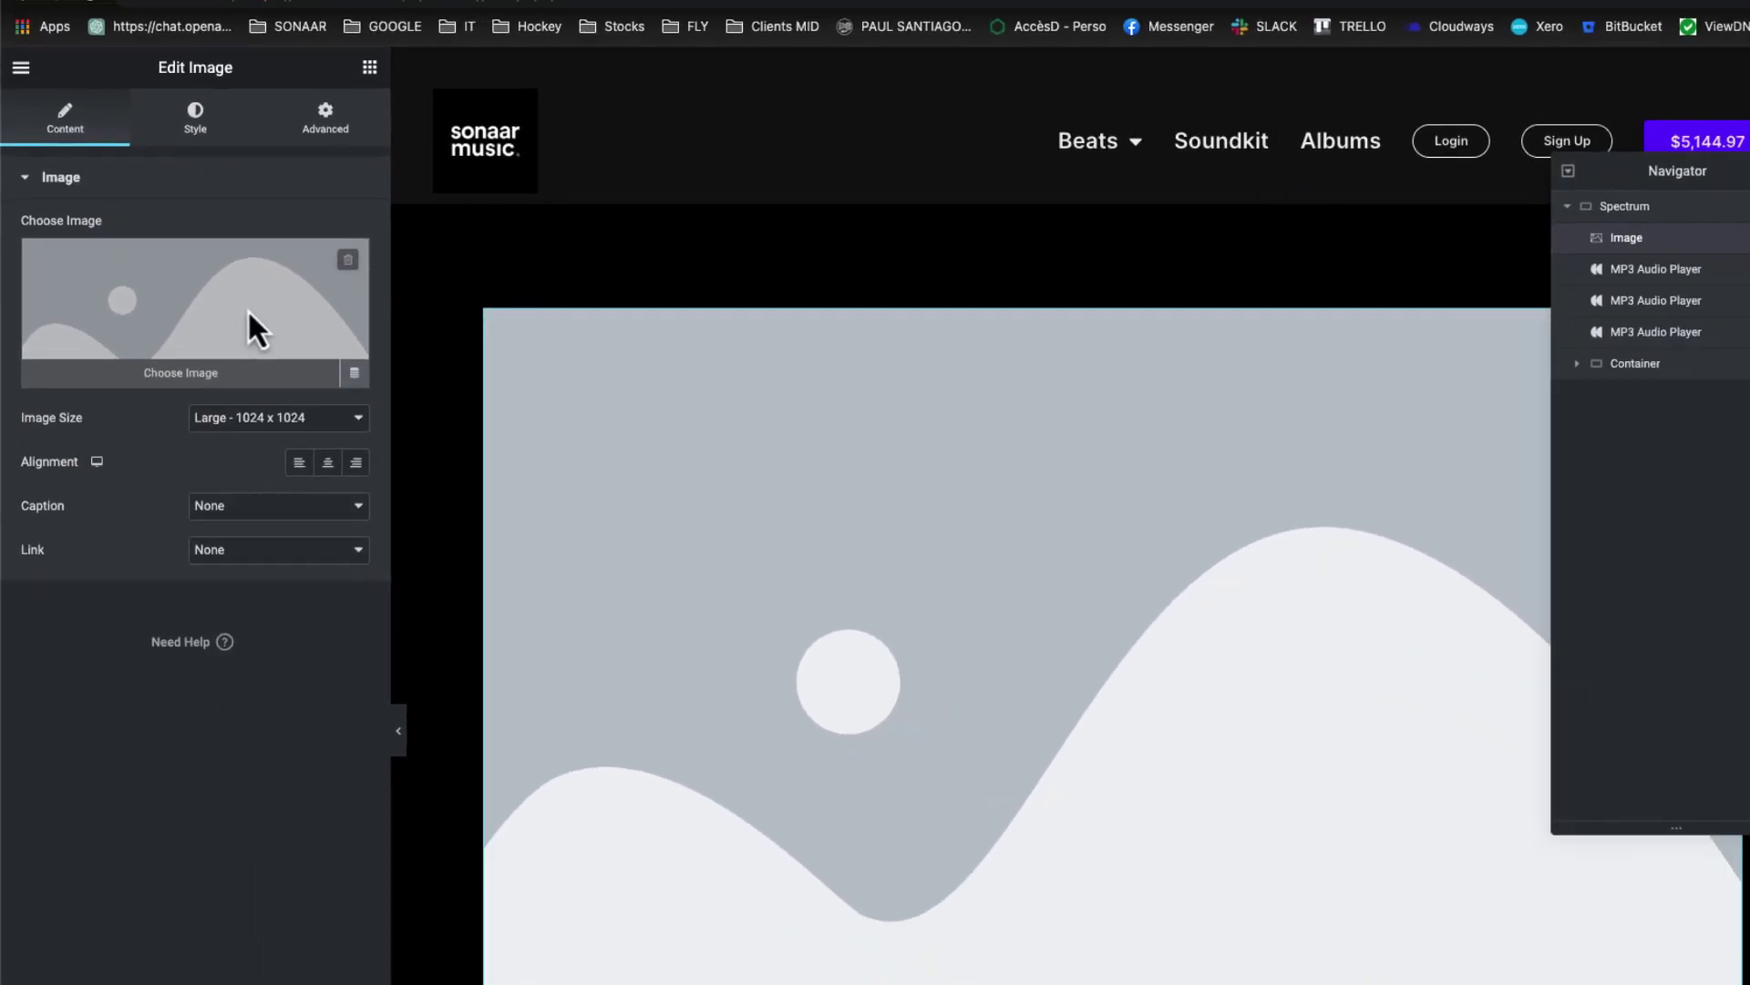
click(319, 392)
click(208, 275)
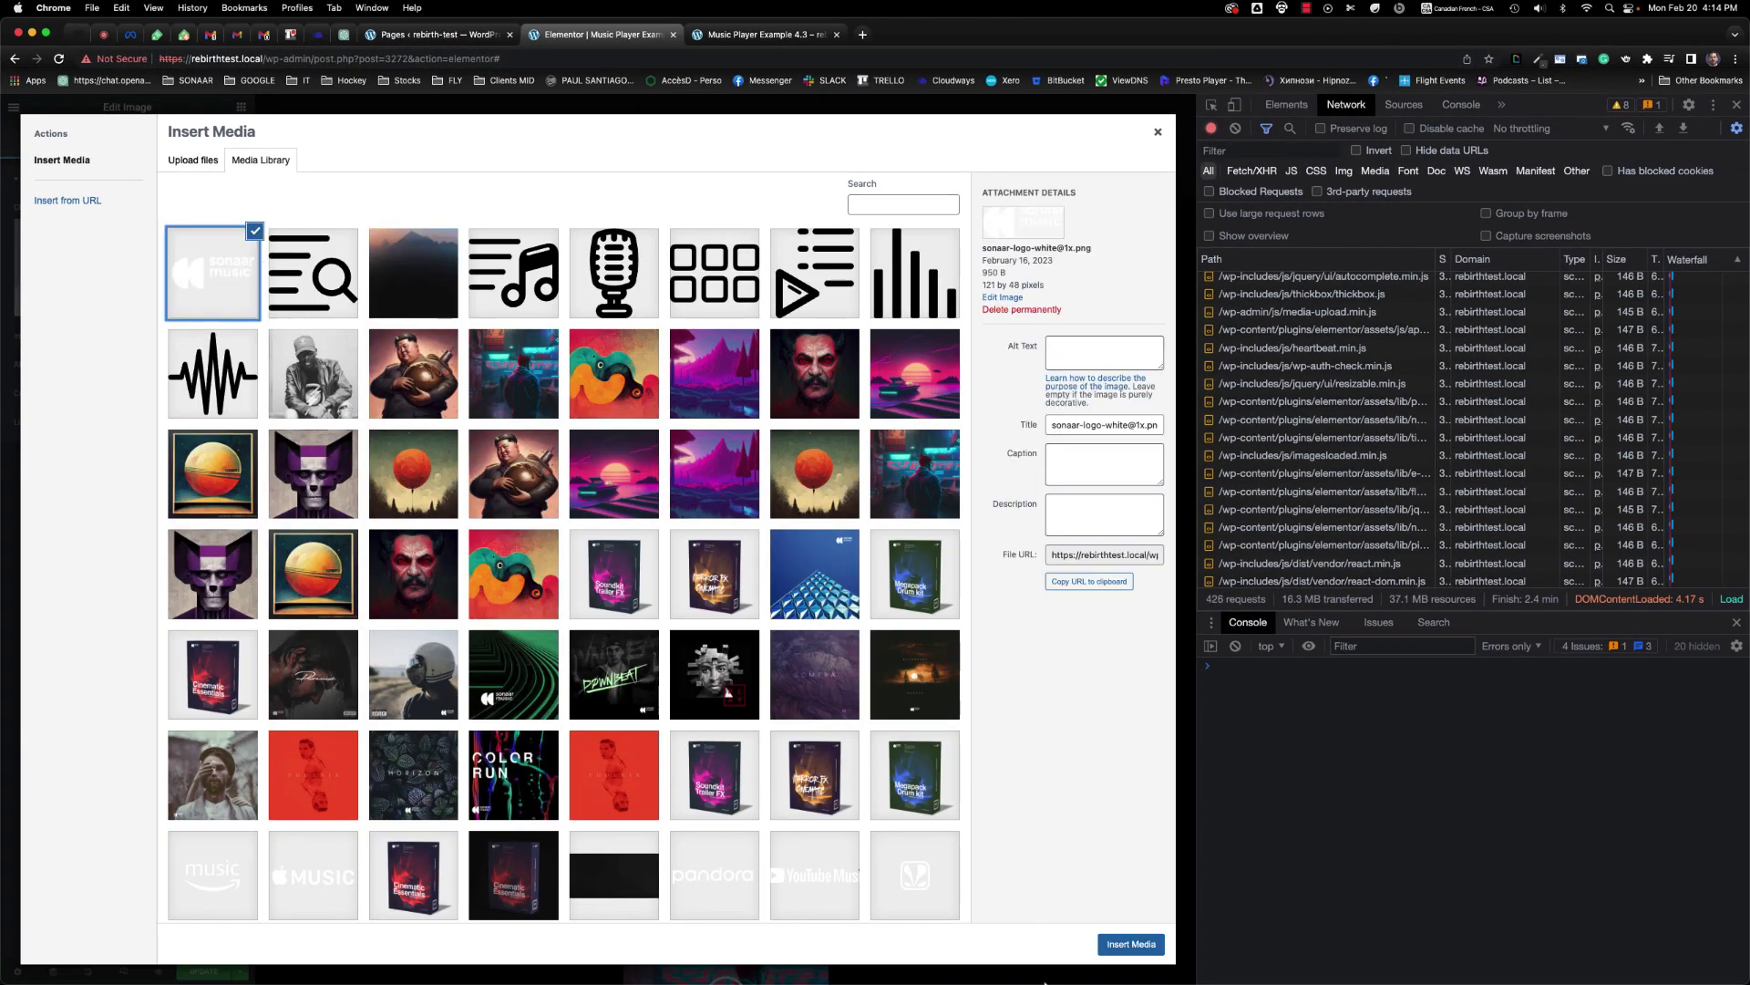
click(1131, 946)
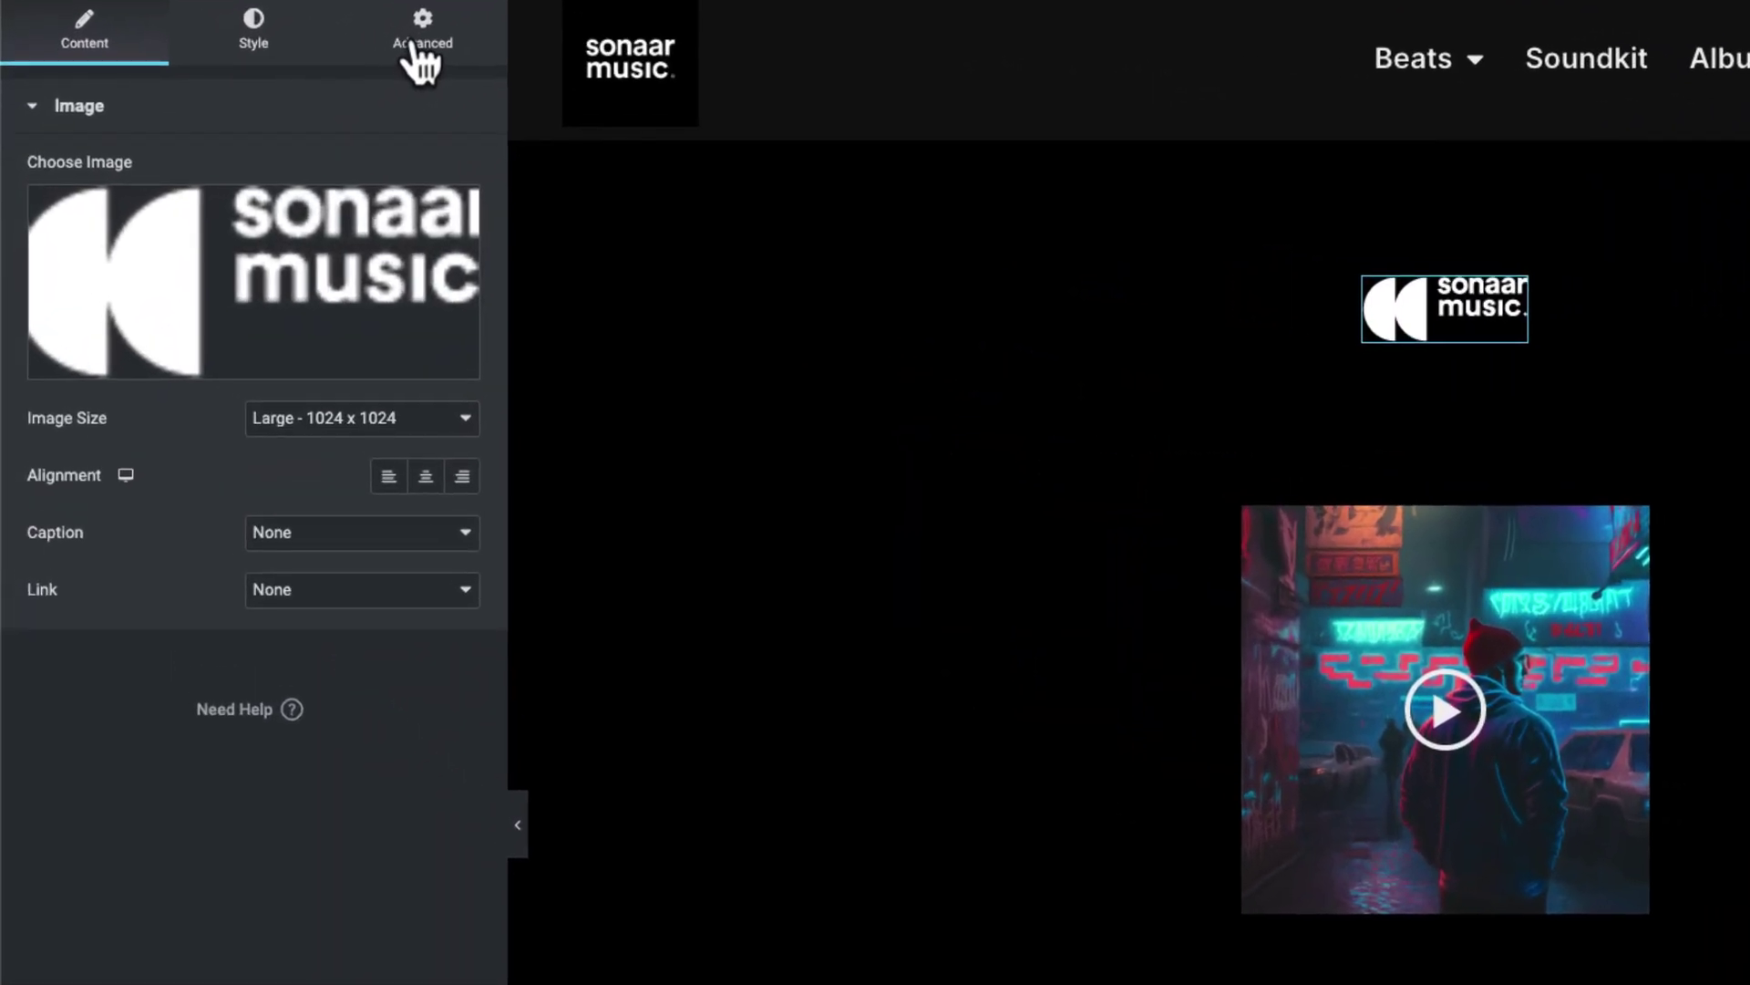
- Give the logo image the CSS class mylogo under Advanced and copy the class name
click(292, 100)
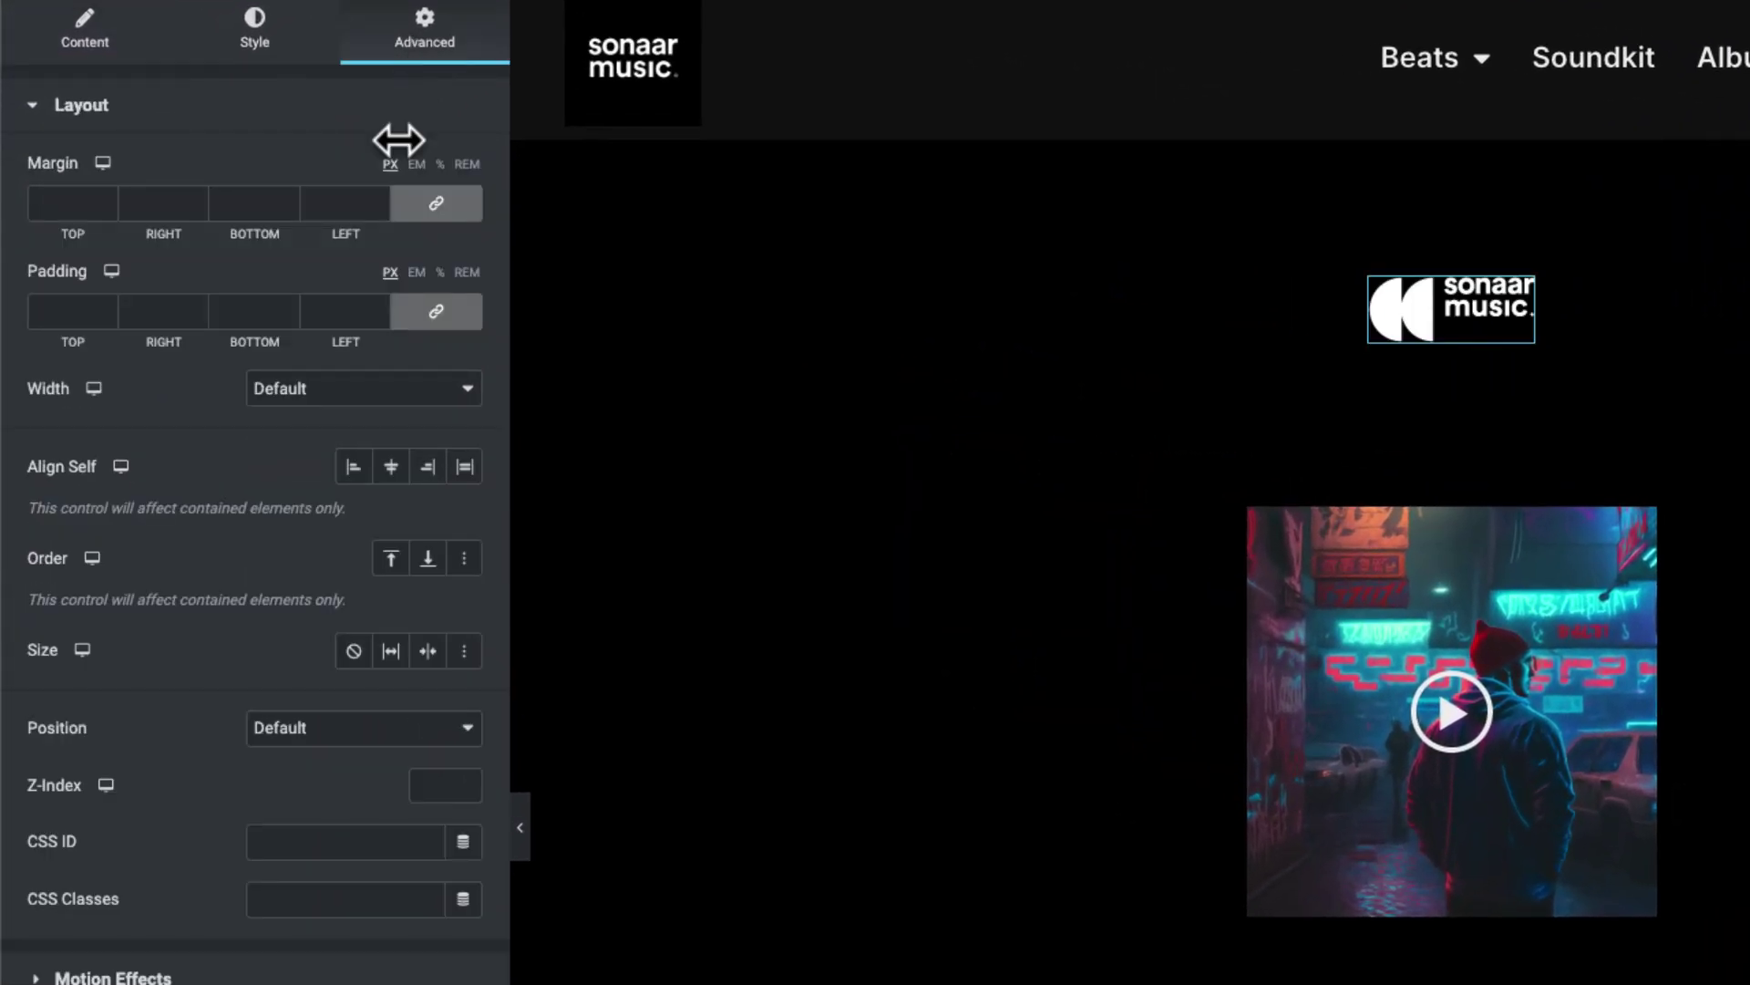
click(307, 901)
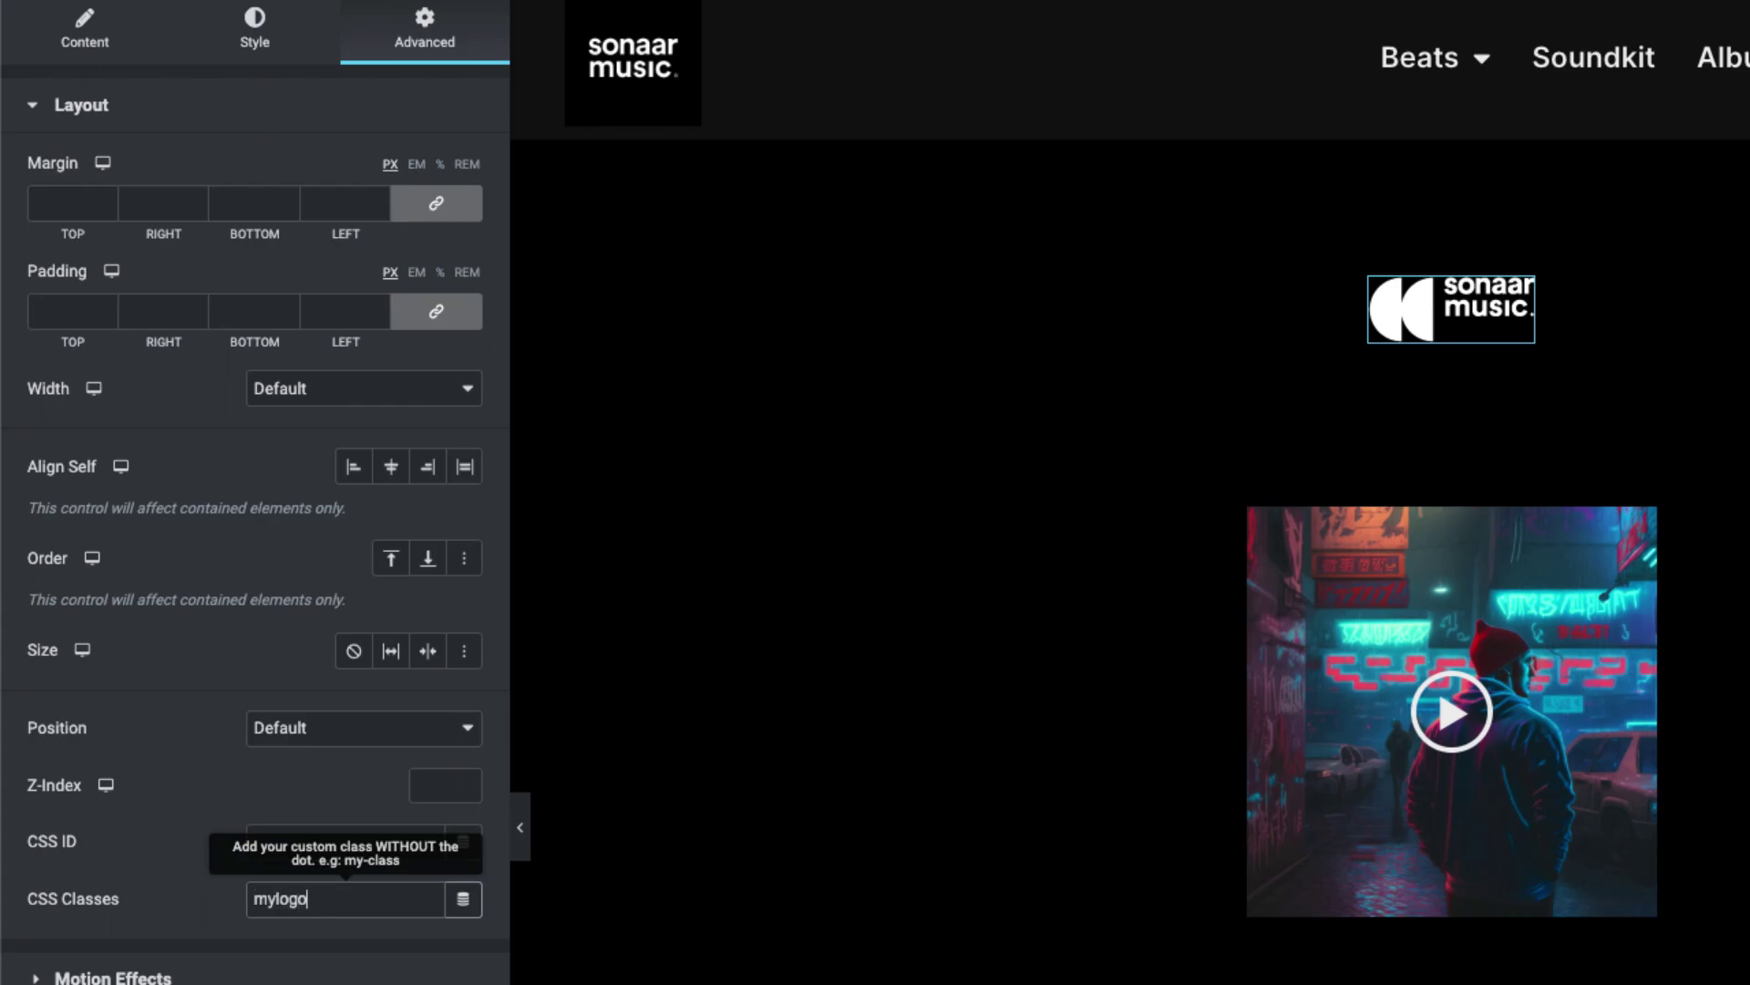
right_click(273, 898)
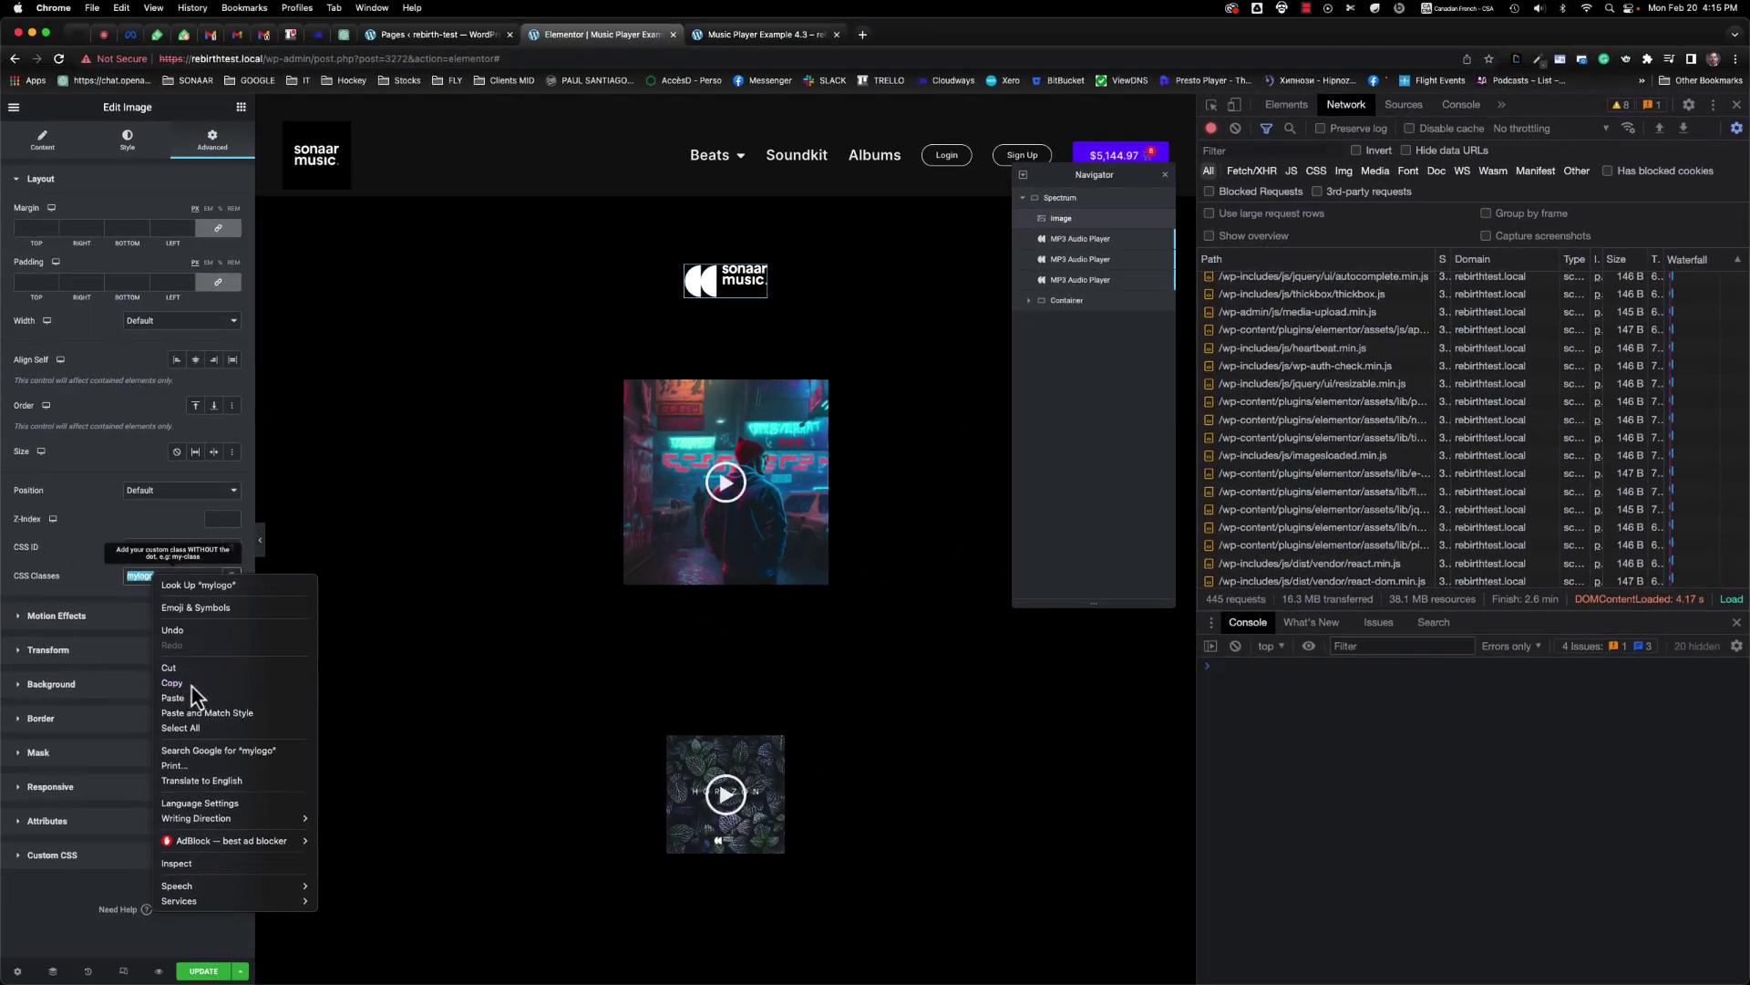
click(191, 686)
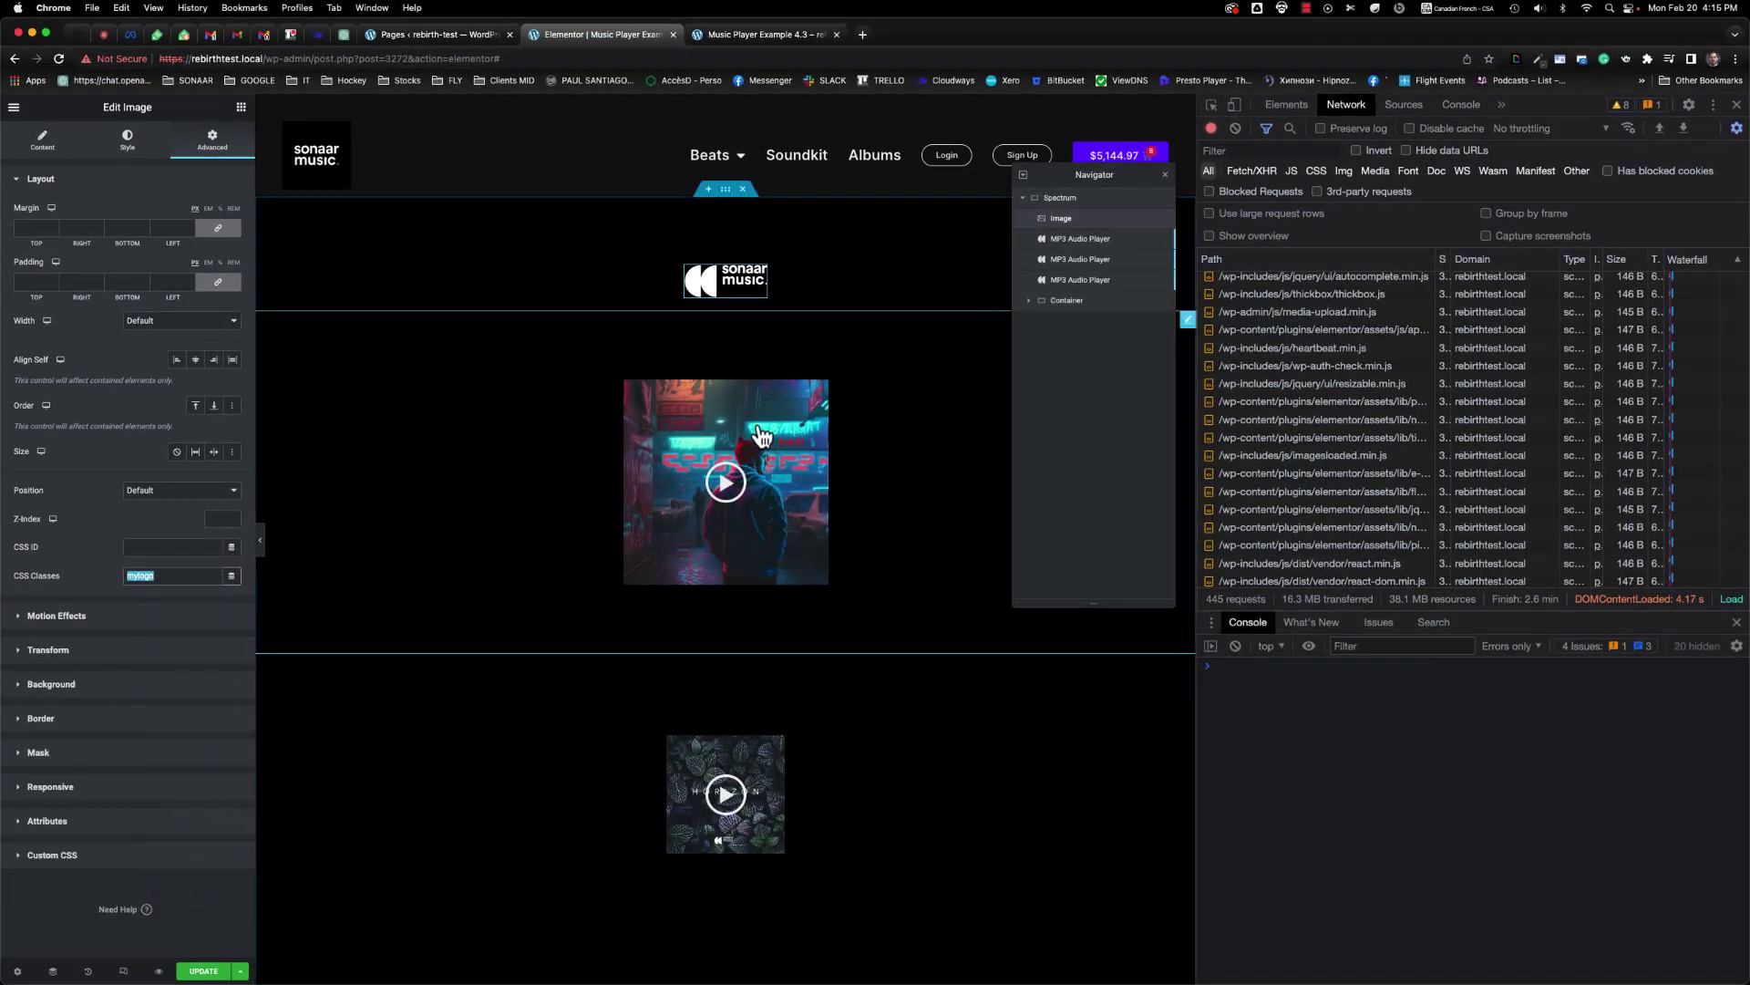
click(851, 405)
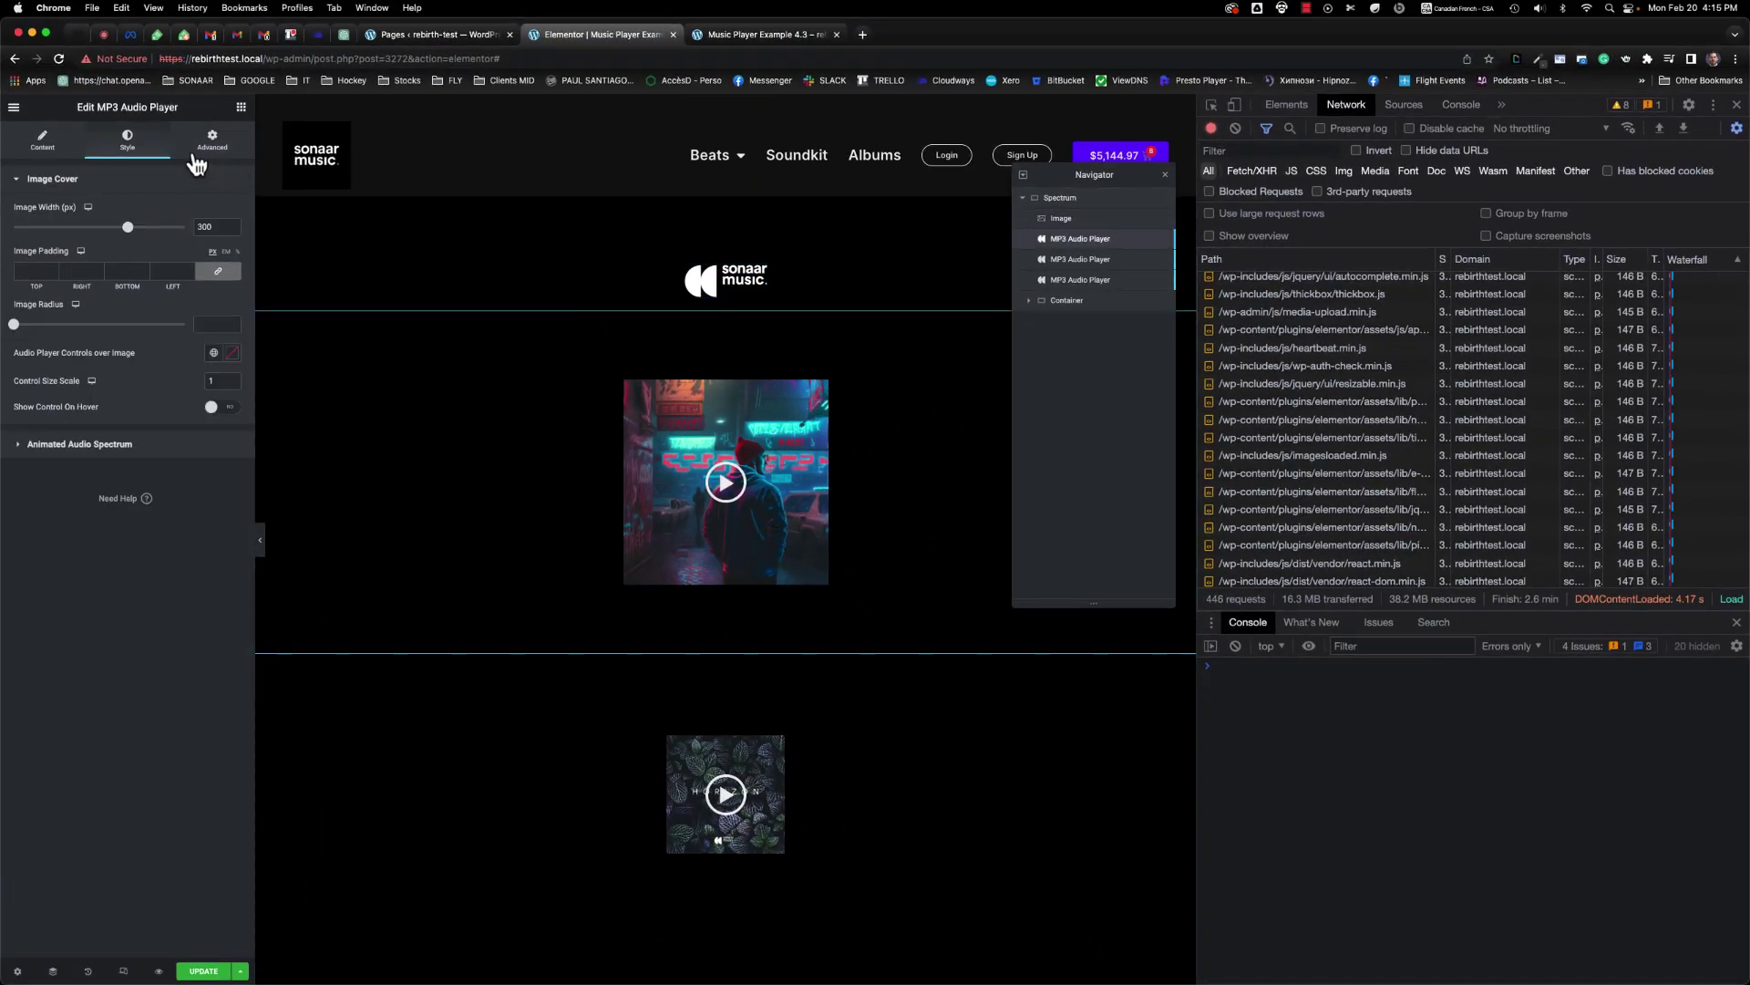
- Make the player's spectrum bounce the .mylogo class with Vibrance raised to about 538
click(108, 450)
click(186, 256)
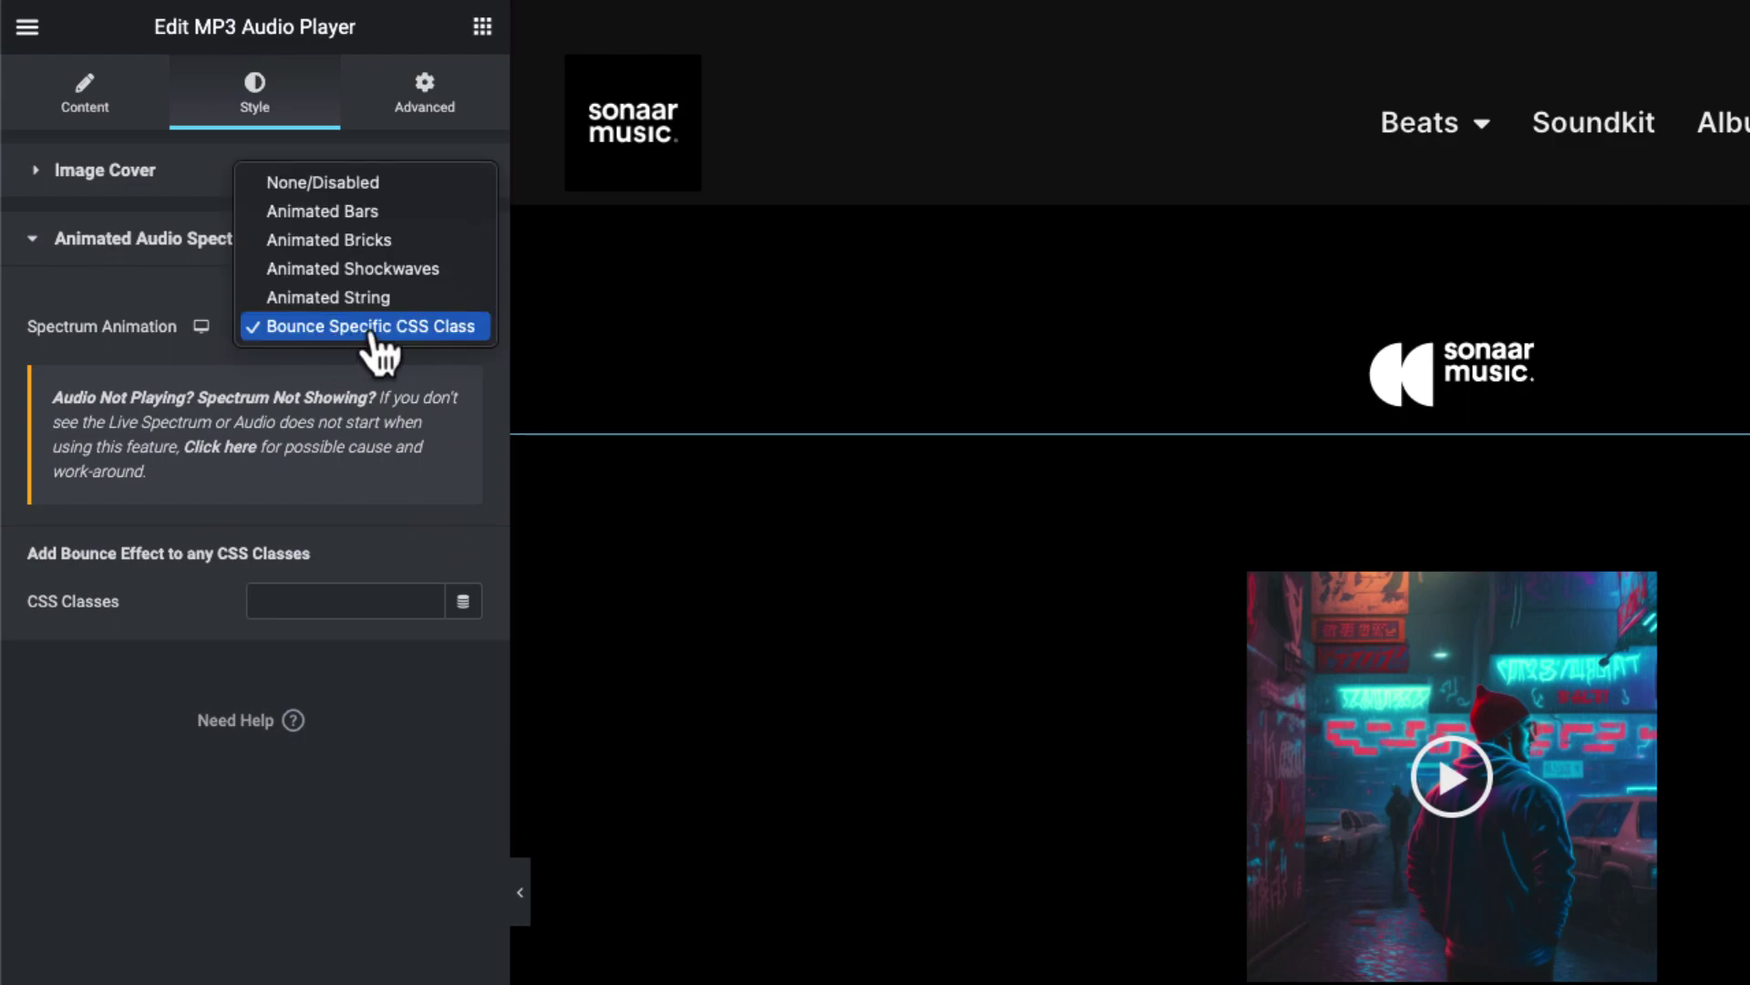
click(372, 328)
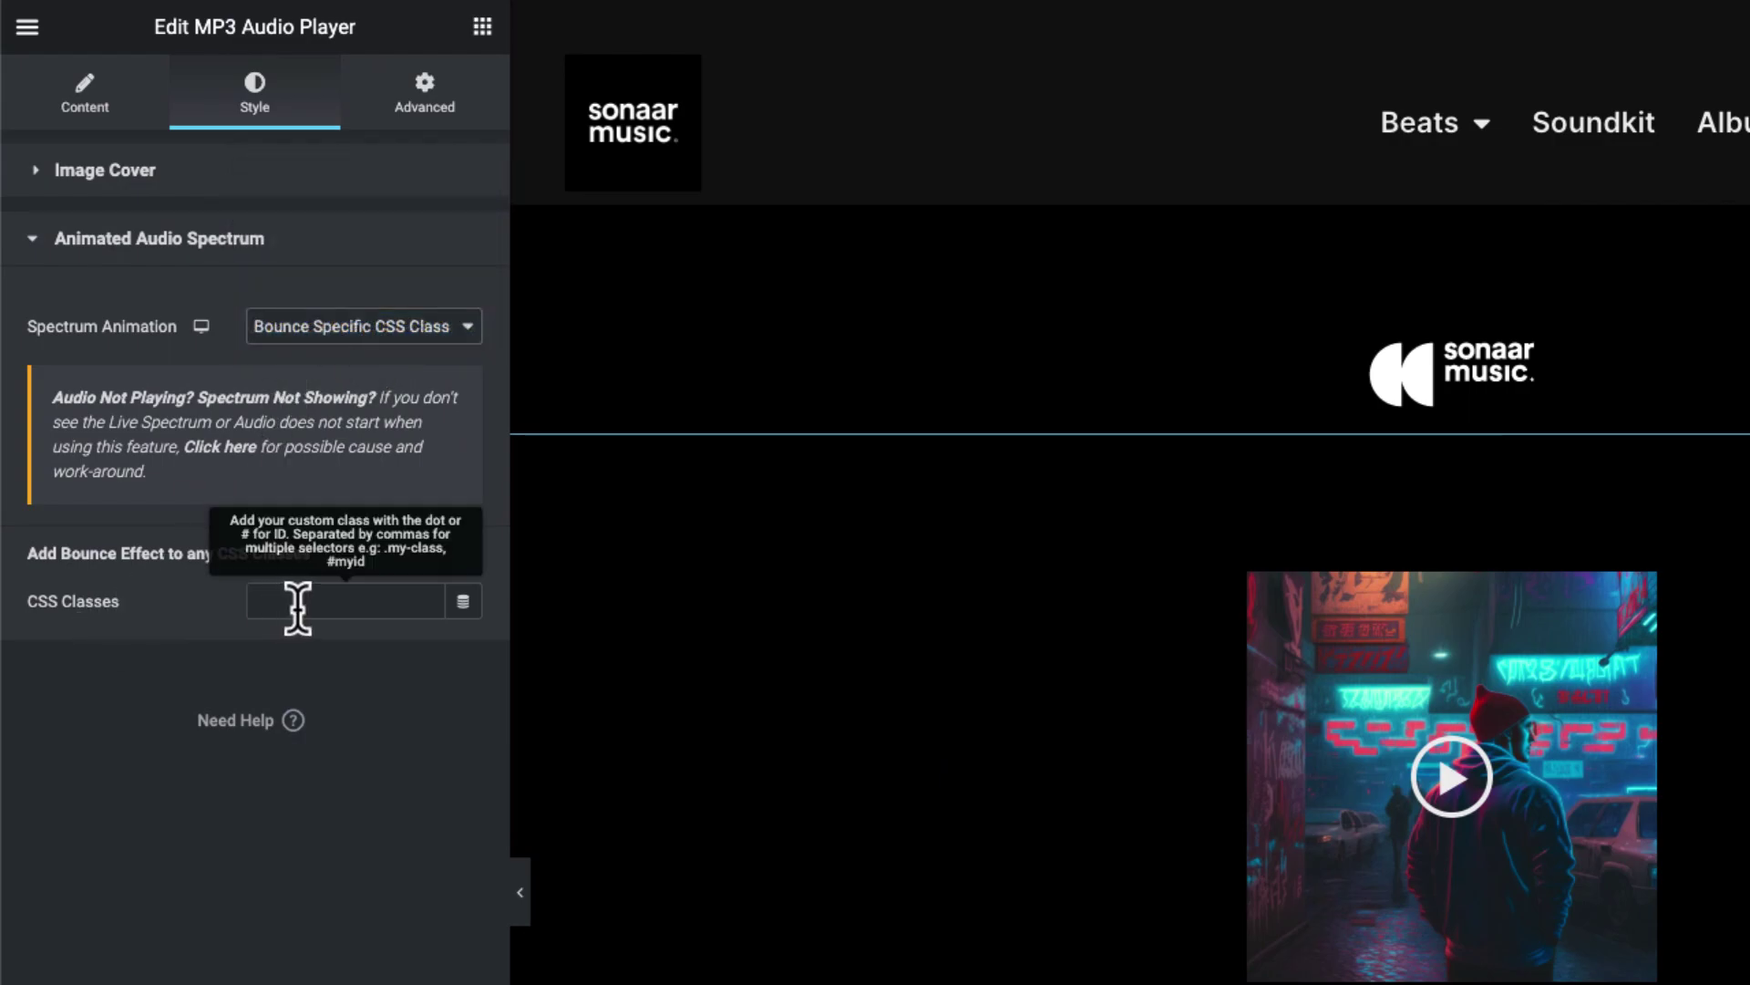
text(.mylogo)
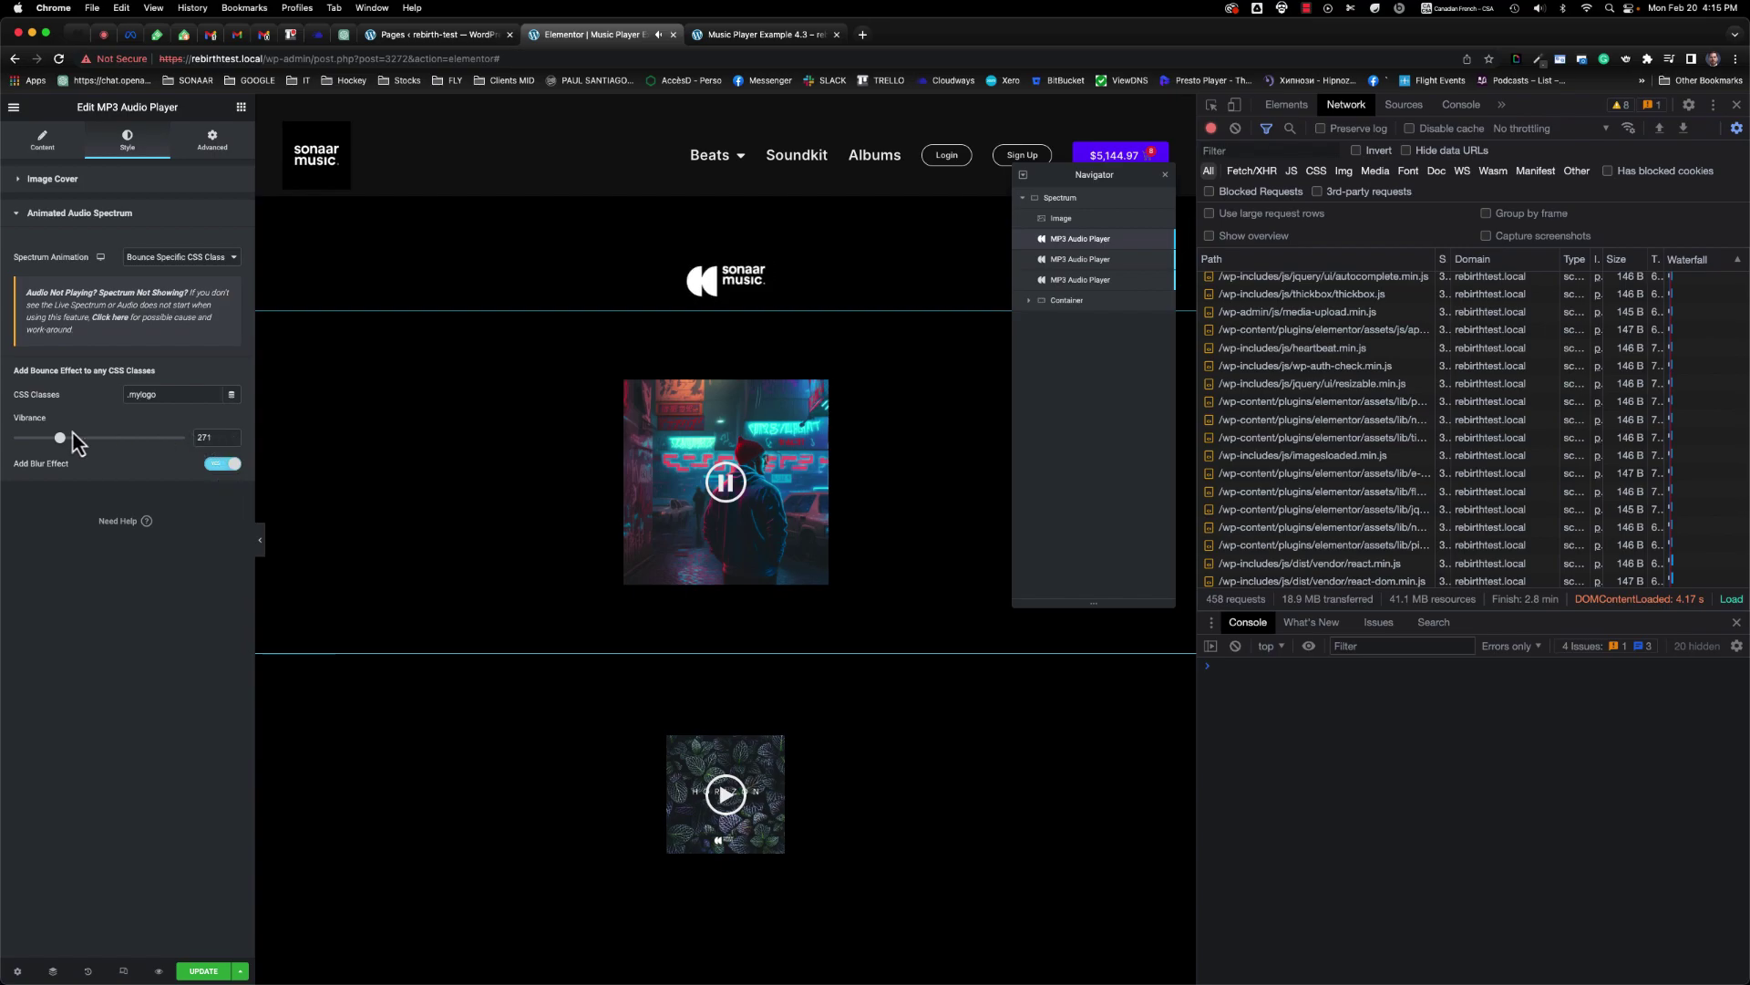
drag(61, 439, 106, 439)
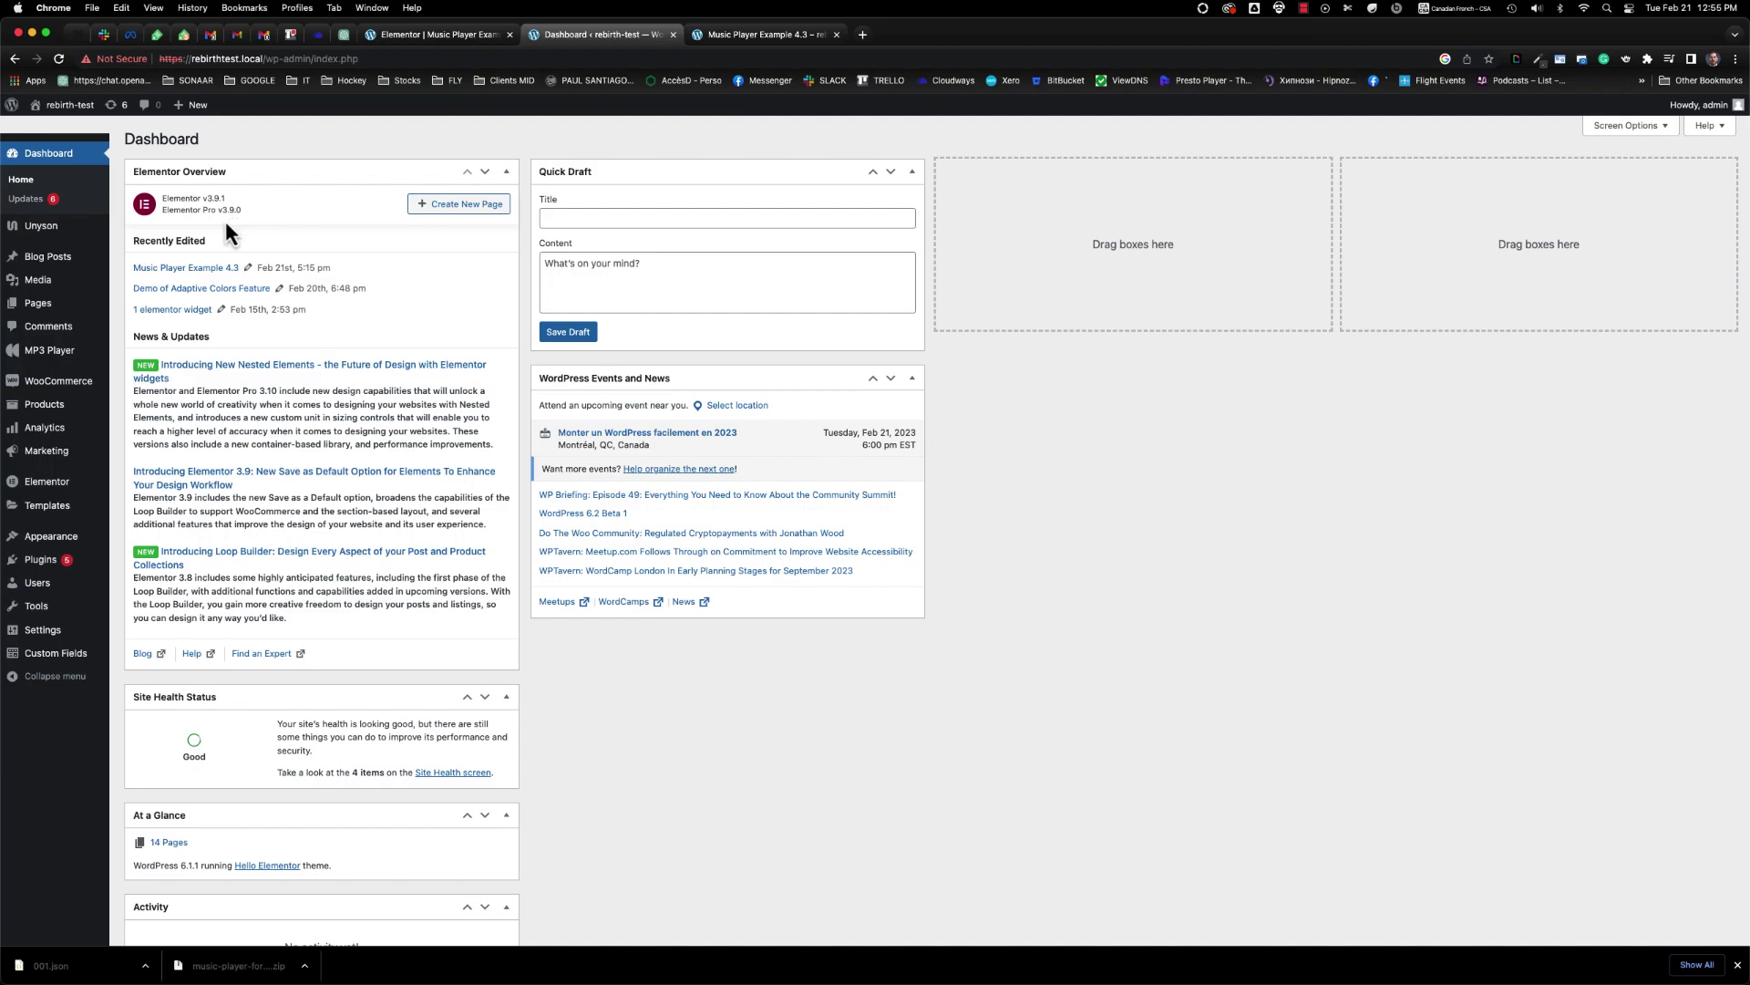
- In MP3 Player > Settings, set the sticky player's Spectro Animation to Animated Bars
mouse_move(68, 362)
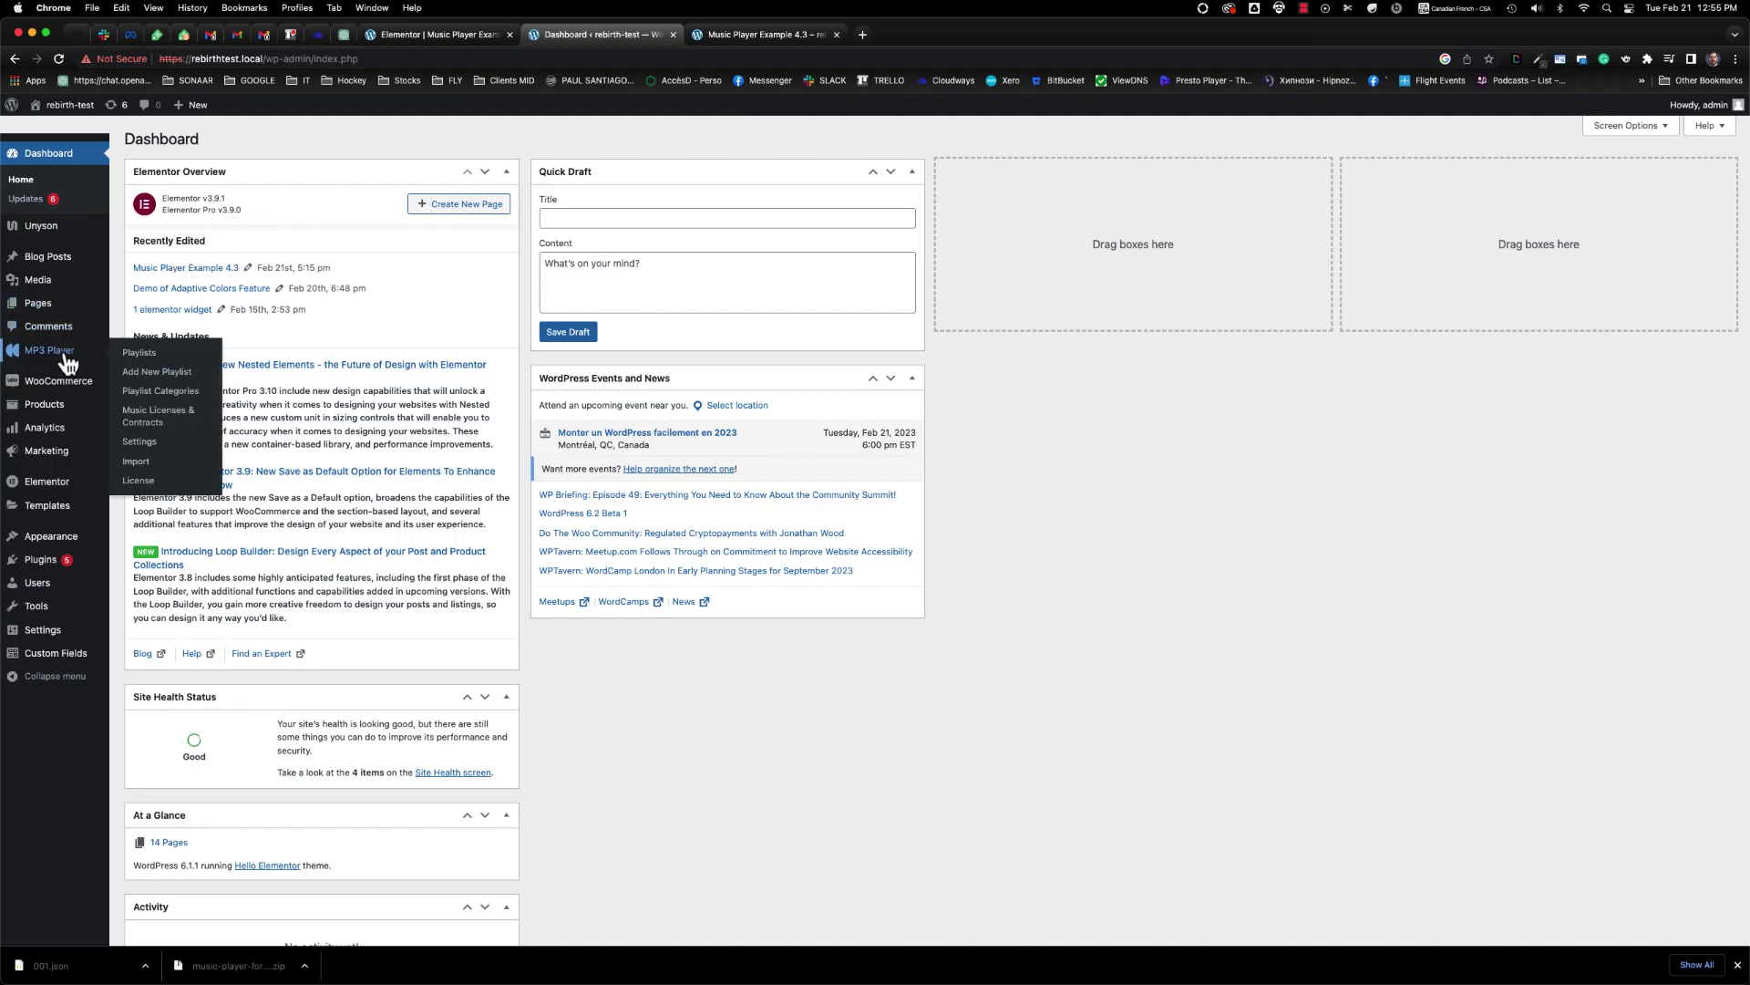
click(140, 442)
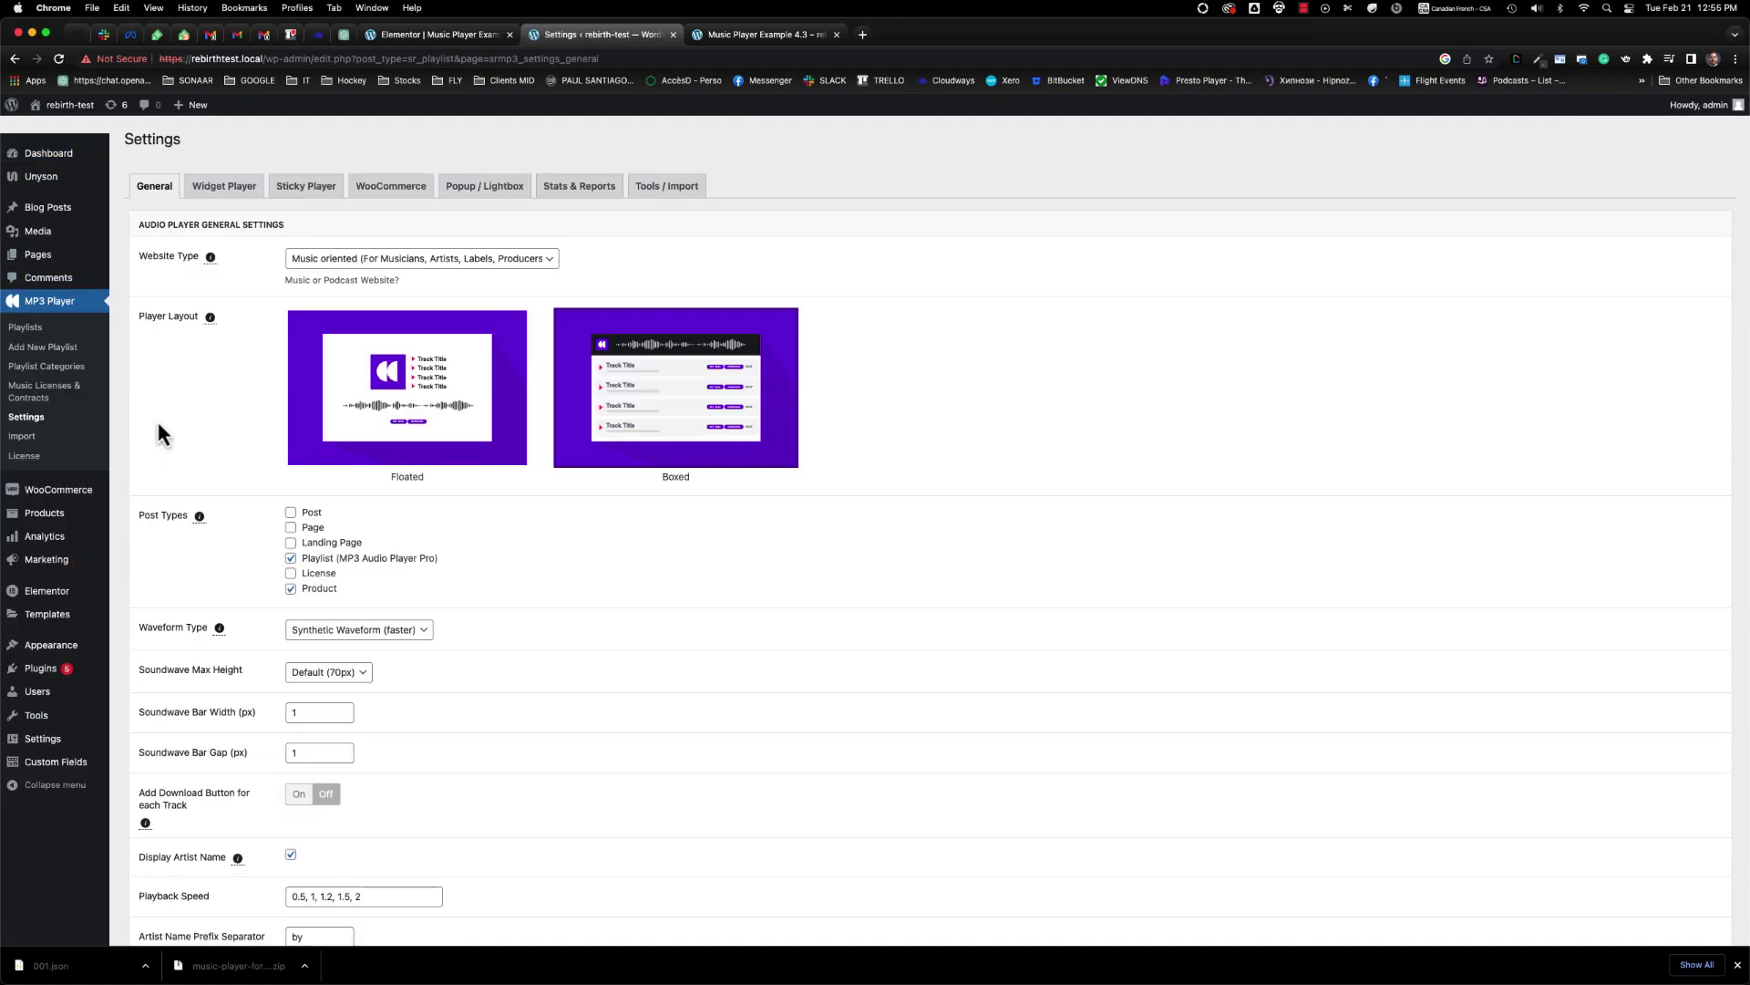
click(311, 196)
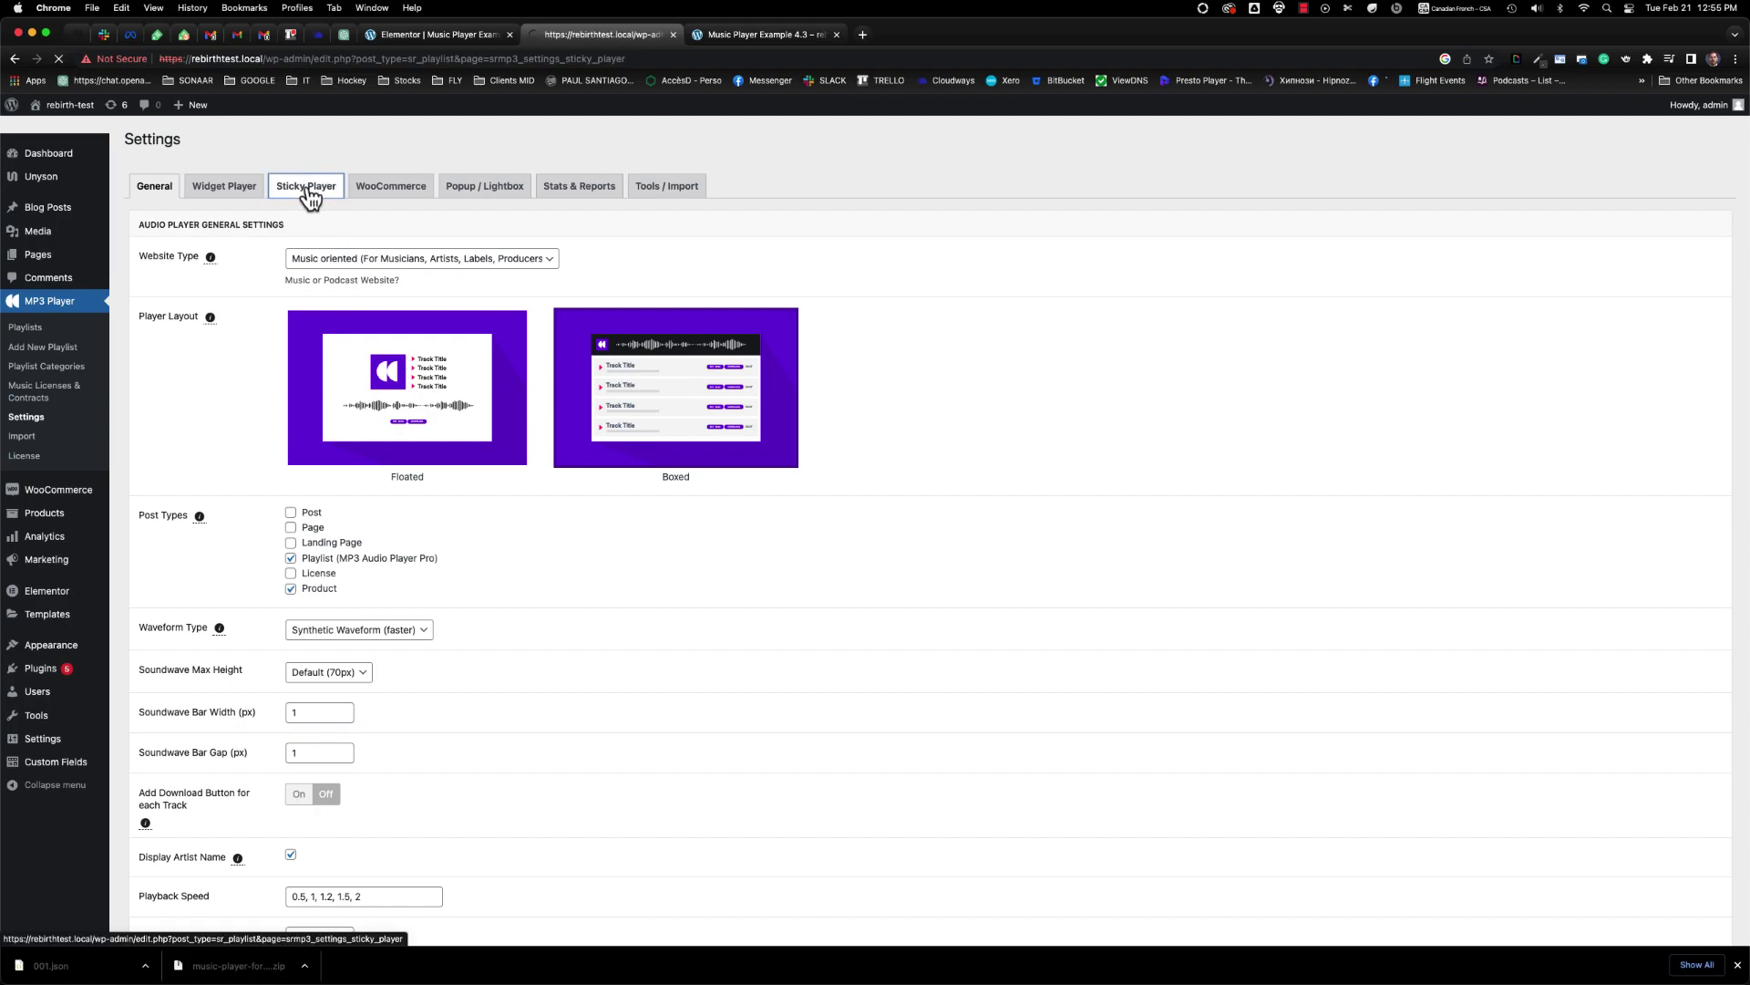
scroll(304, 766, down, 3)
scroll(216, 662, down, 5)
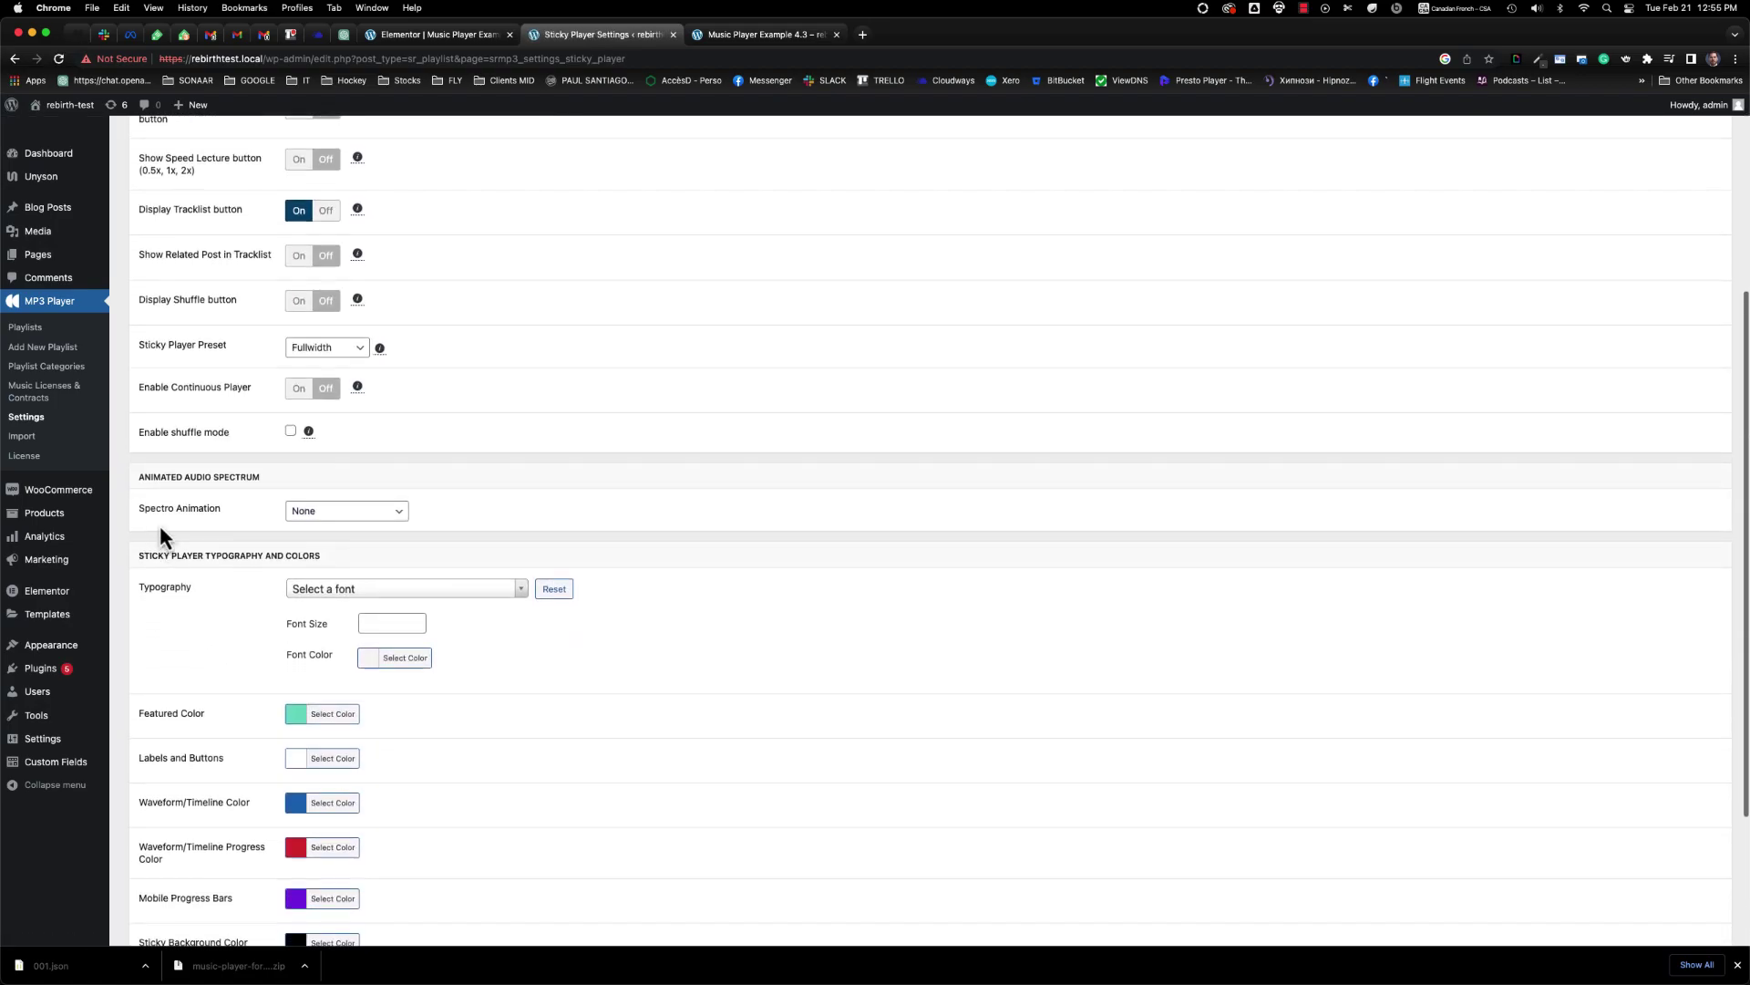
click(333, 511)
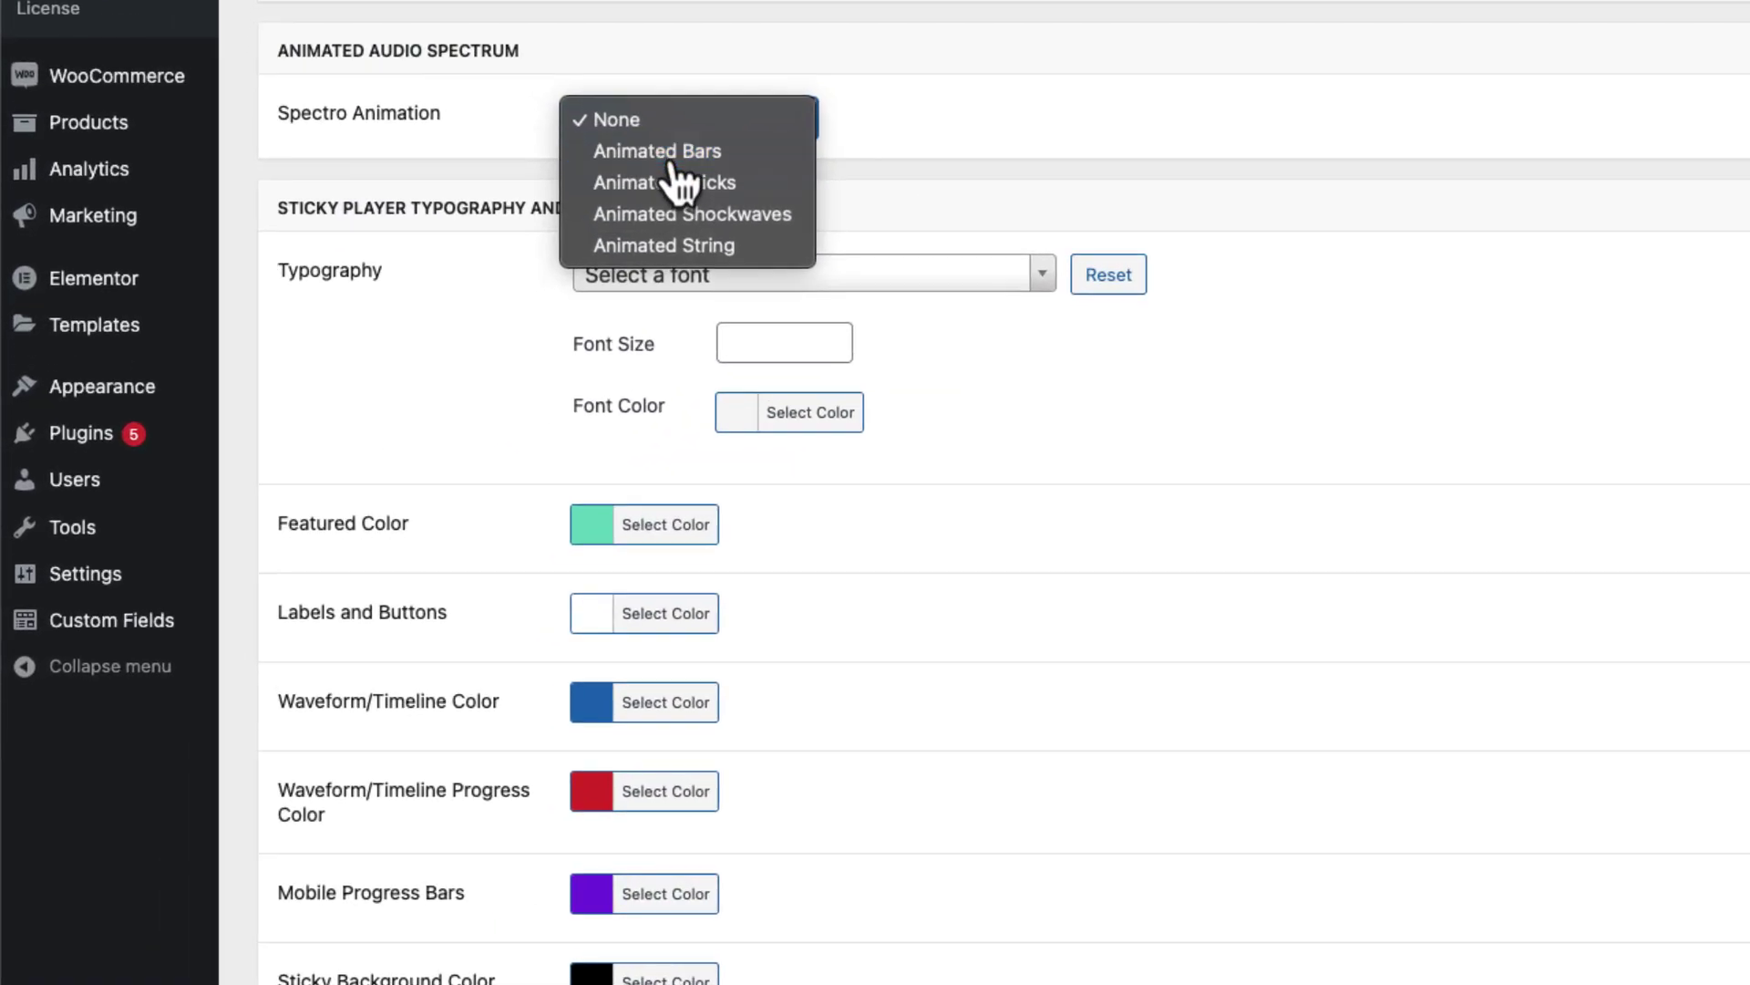
click(363, 501)
scroll(492, 170, down, 5)
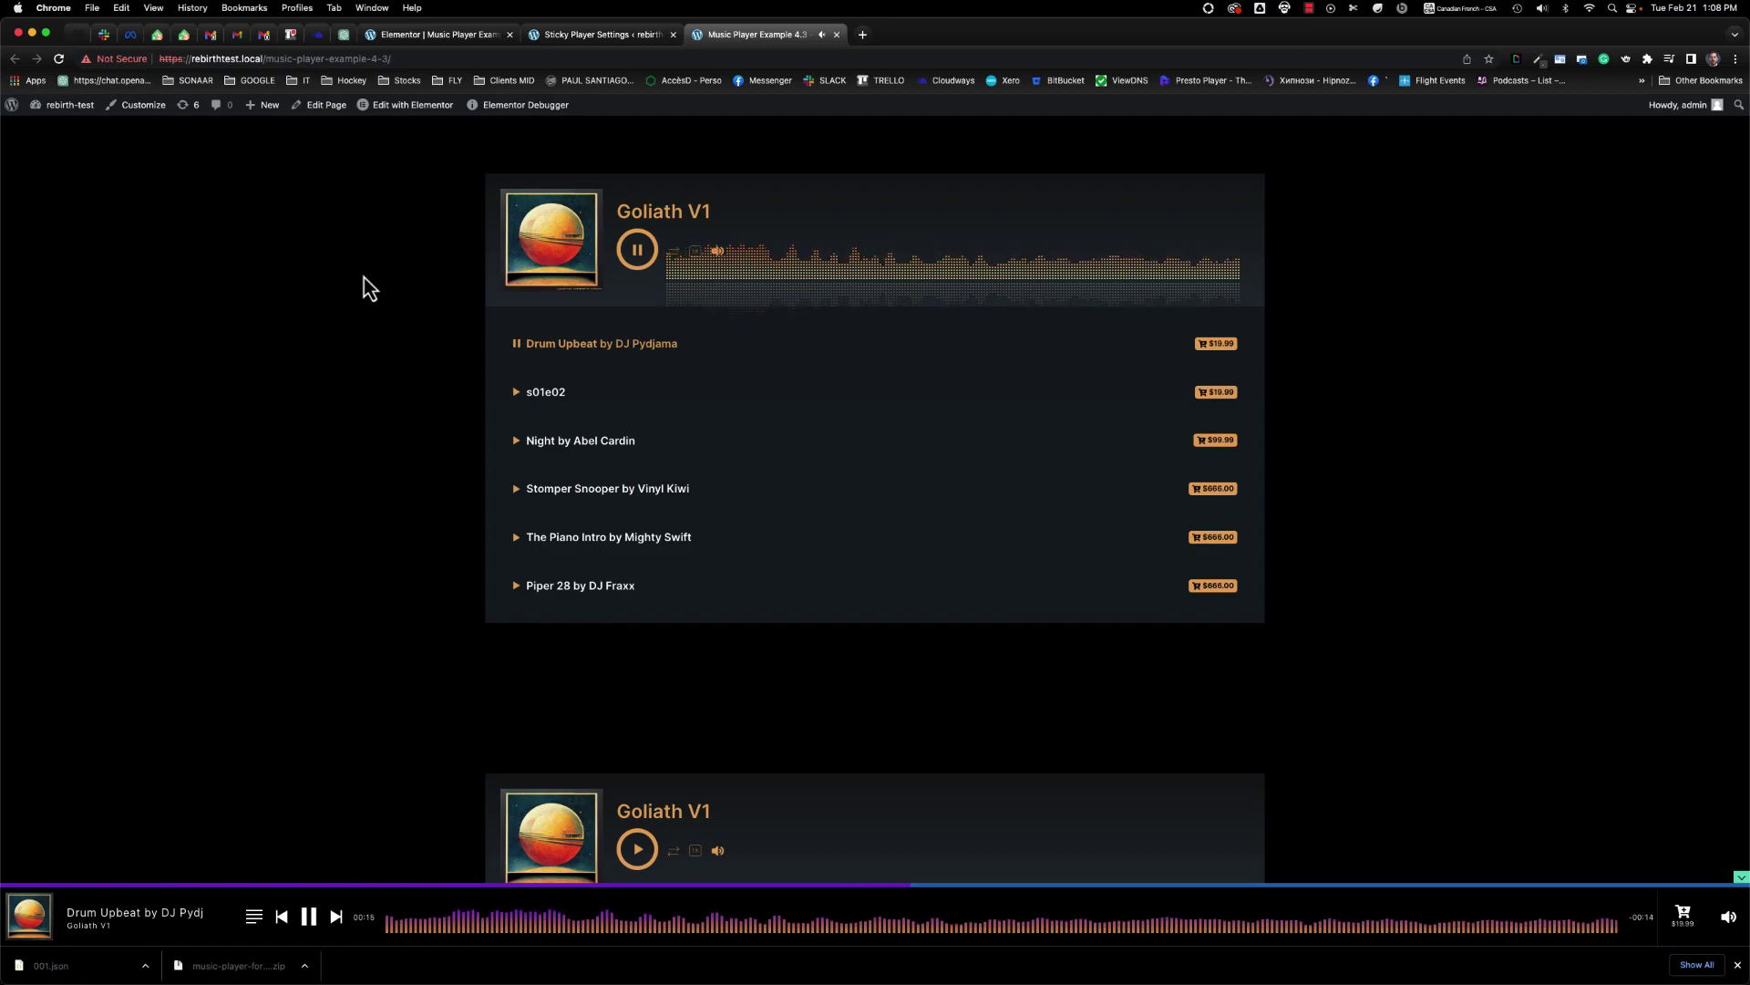
- On the live page, restart the Goliath V1 playlist and play Night by Abel Cardin
scroll(364, 285, down, 6)
click(639, 272)
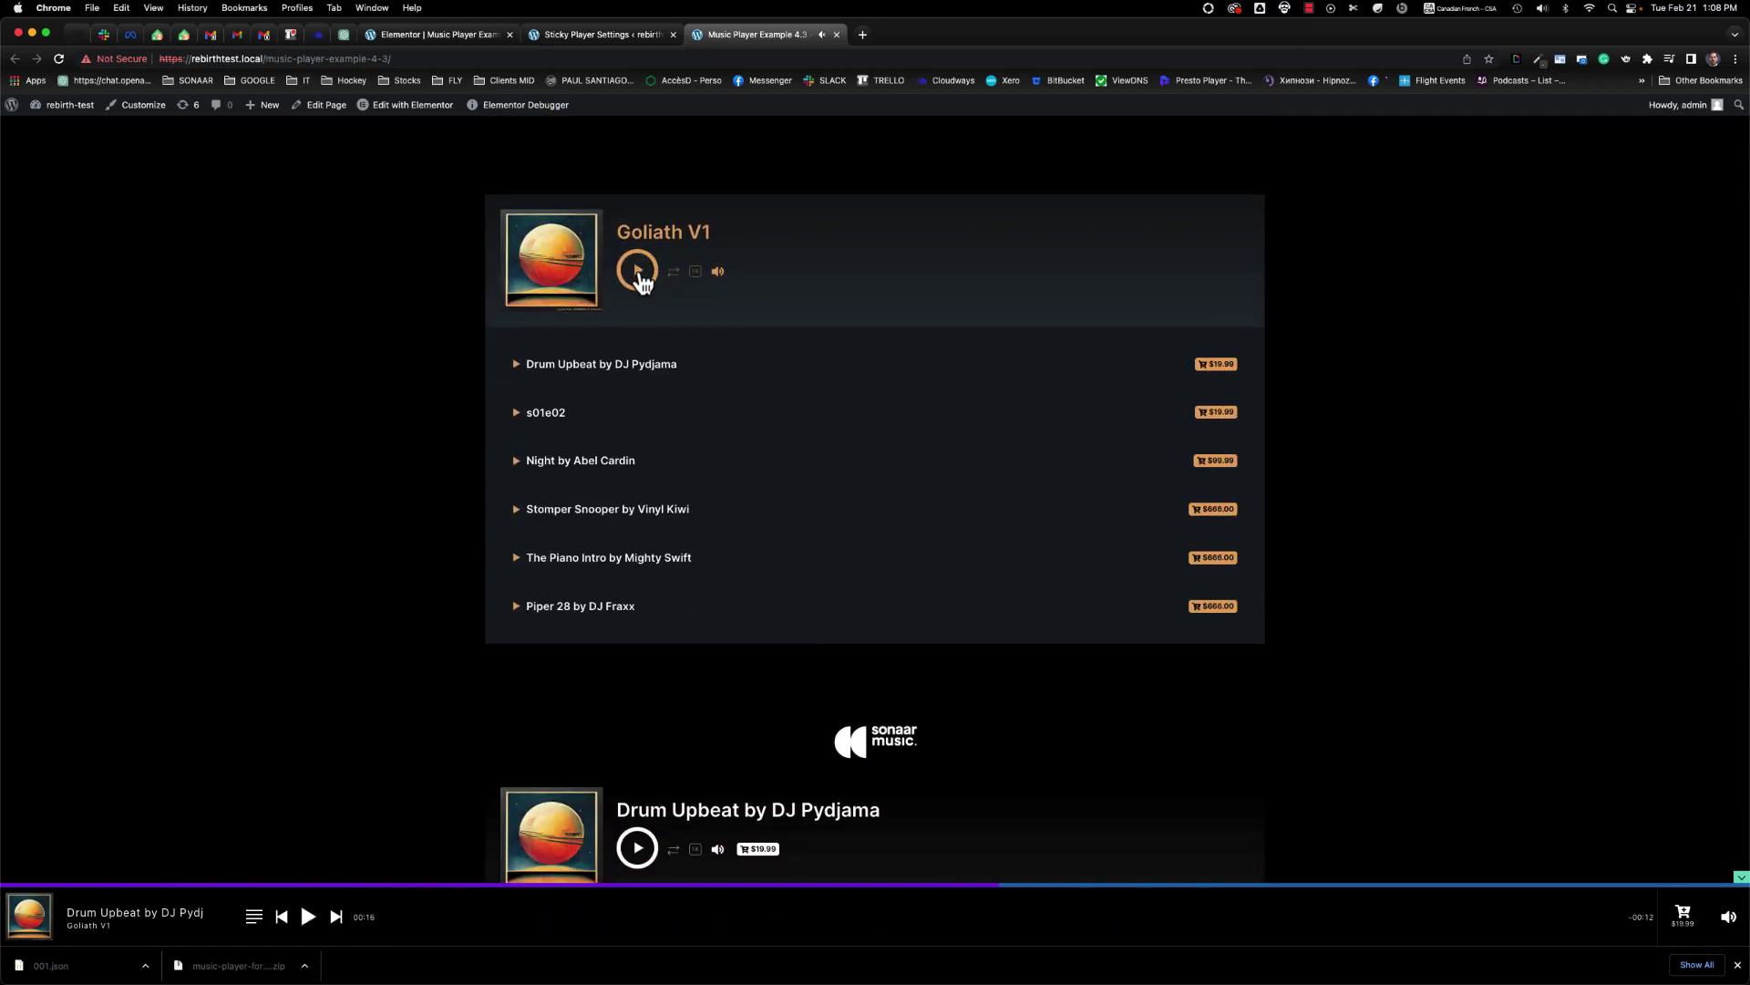
click(638, 273)
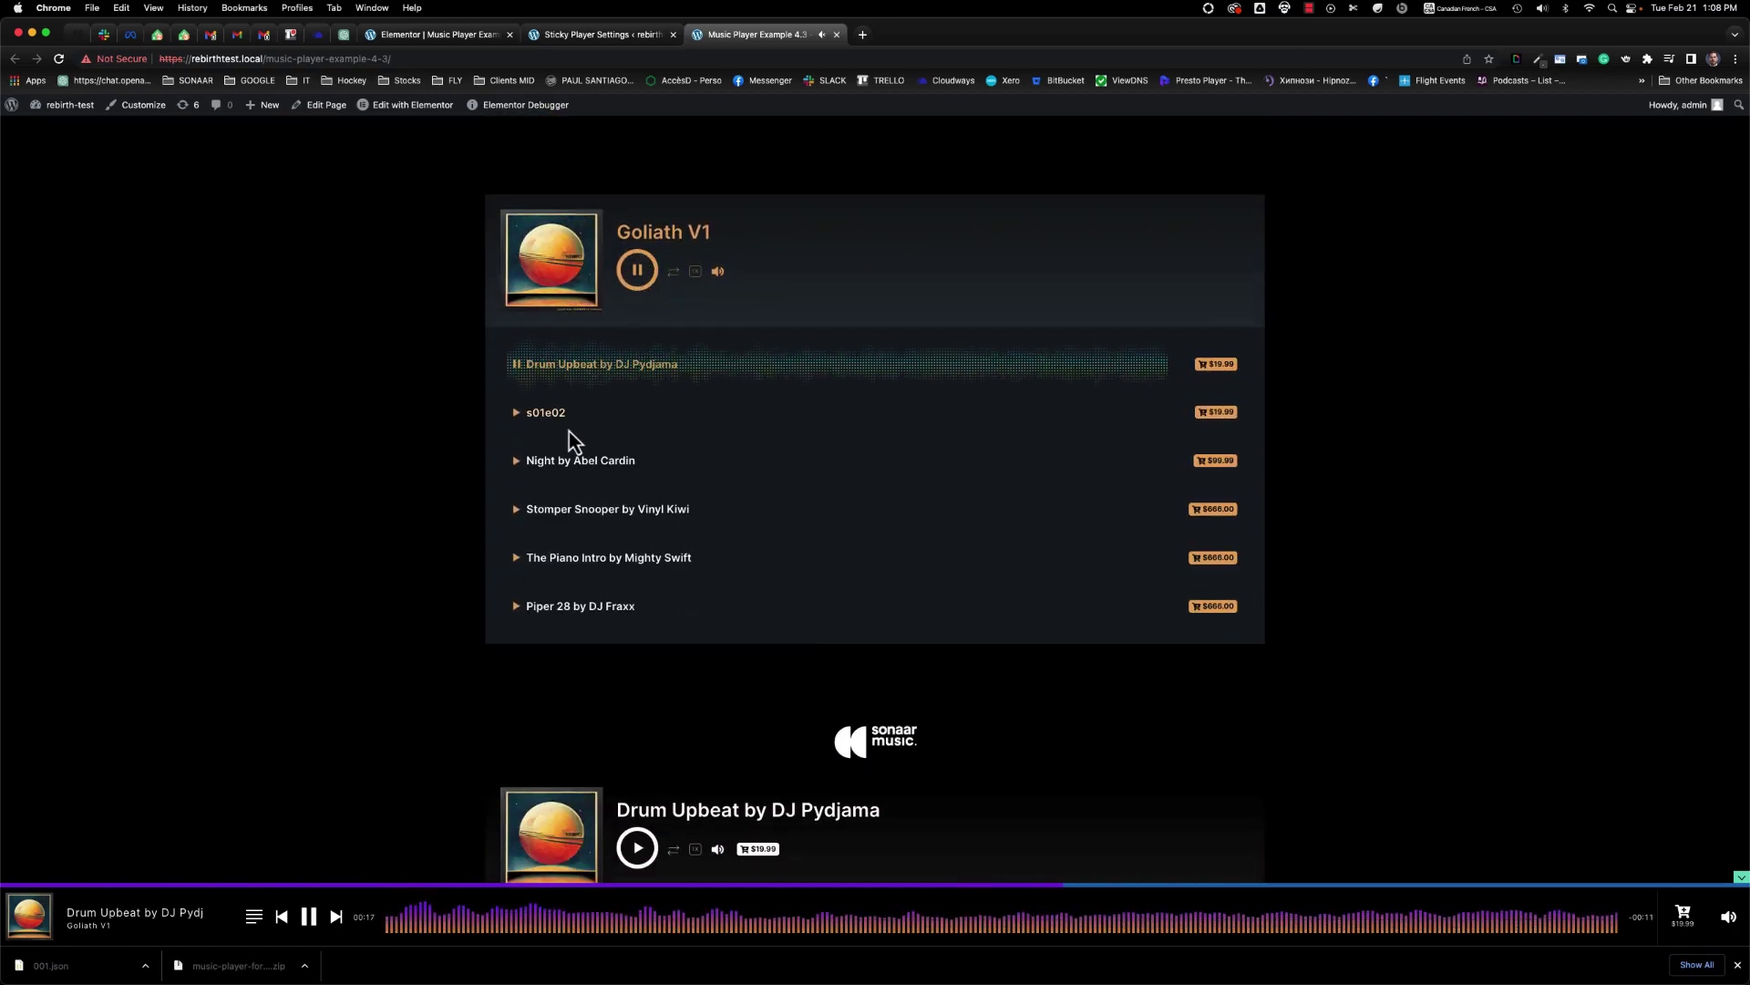
click(596, 465)
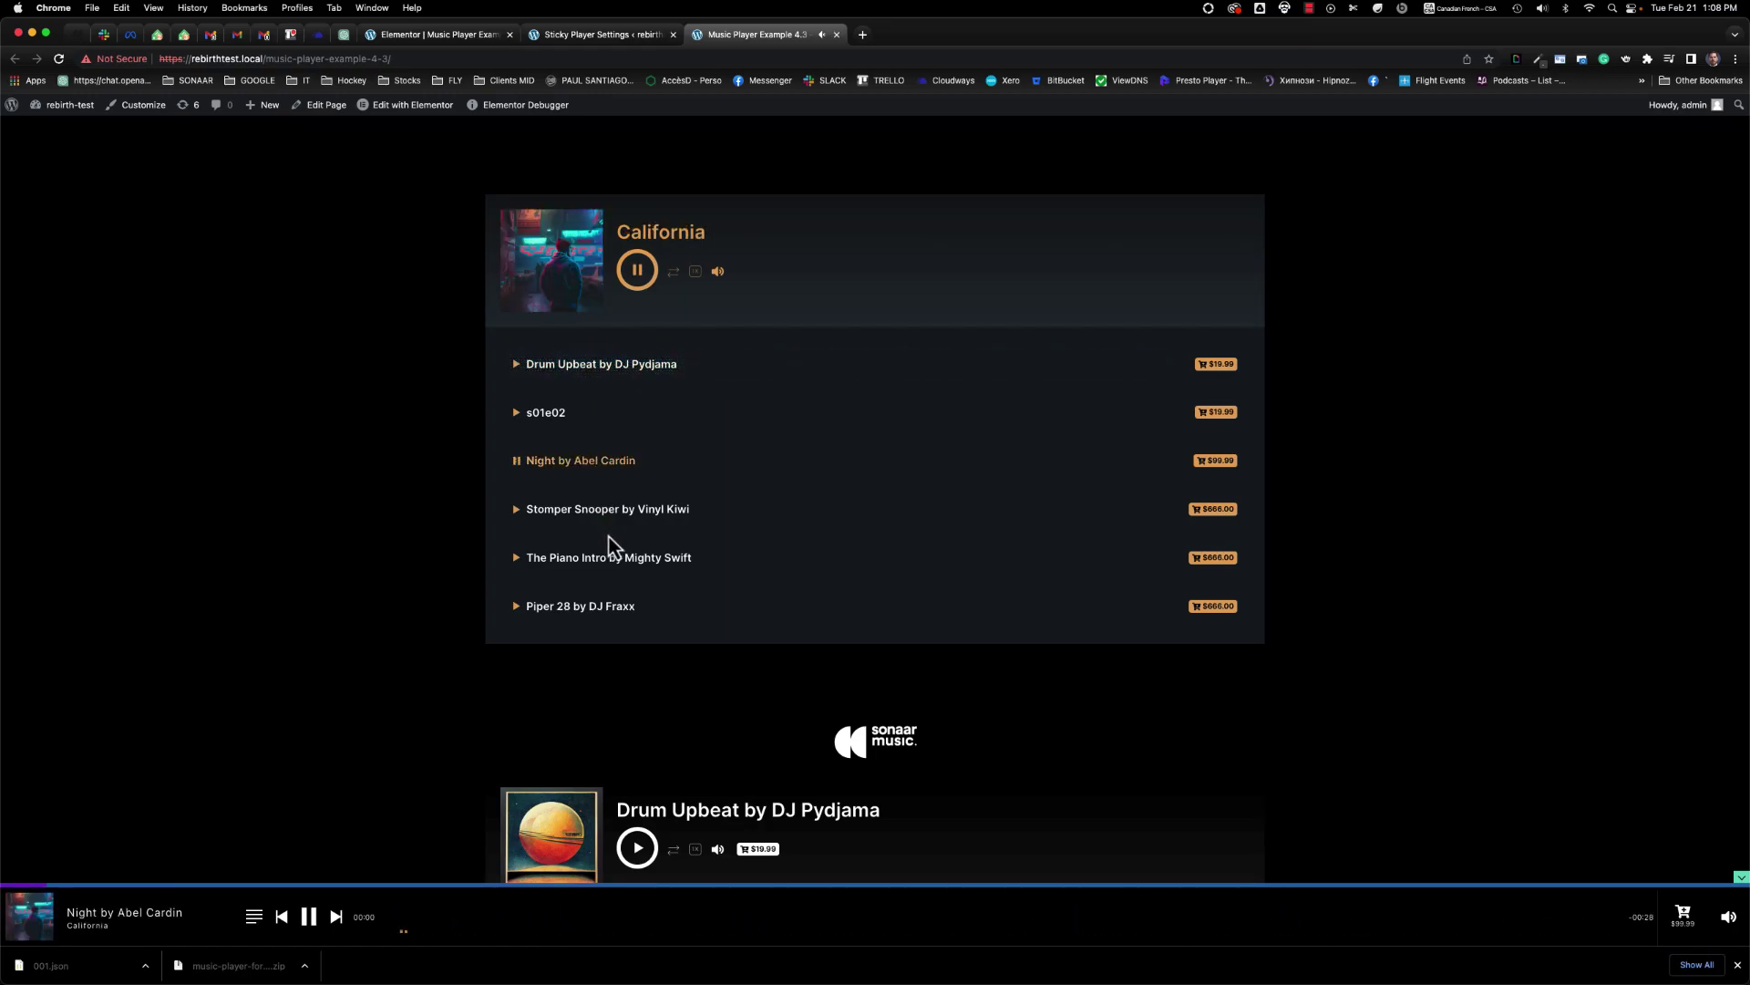
- Play Drum Upbeat in the spectrum player below the bouncing sonaar logo
scroll(312, 507, down, 2)
scroll(311, 506, down, 4)
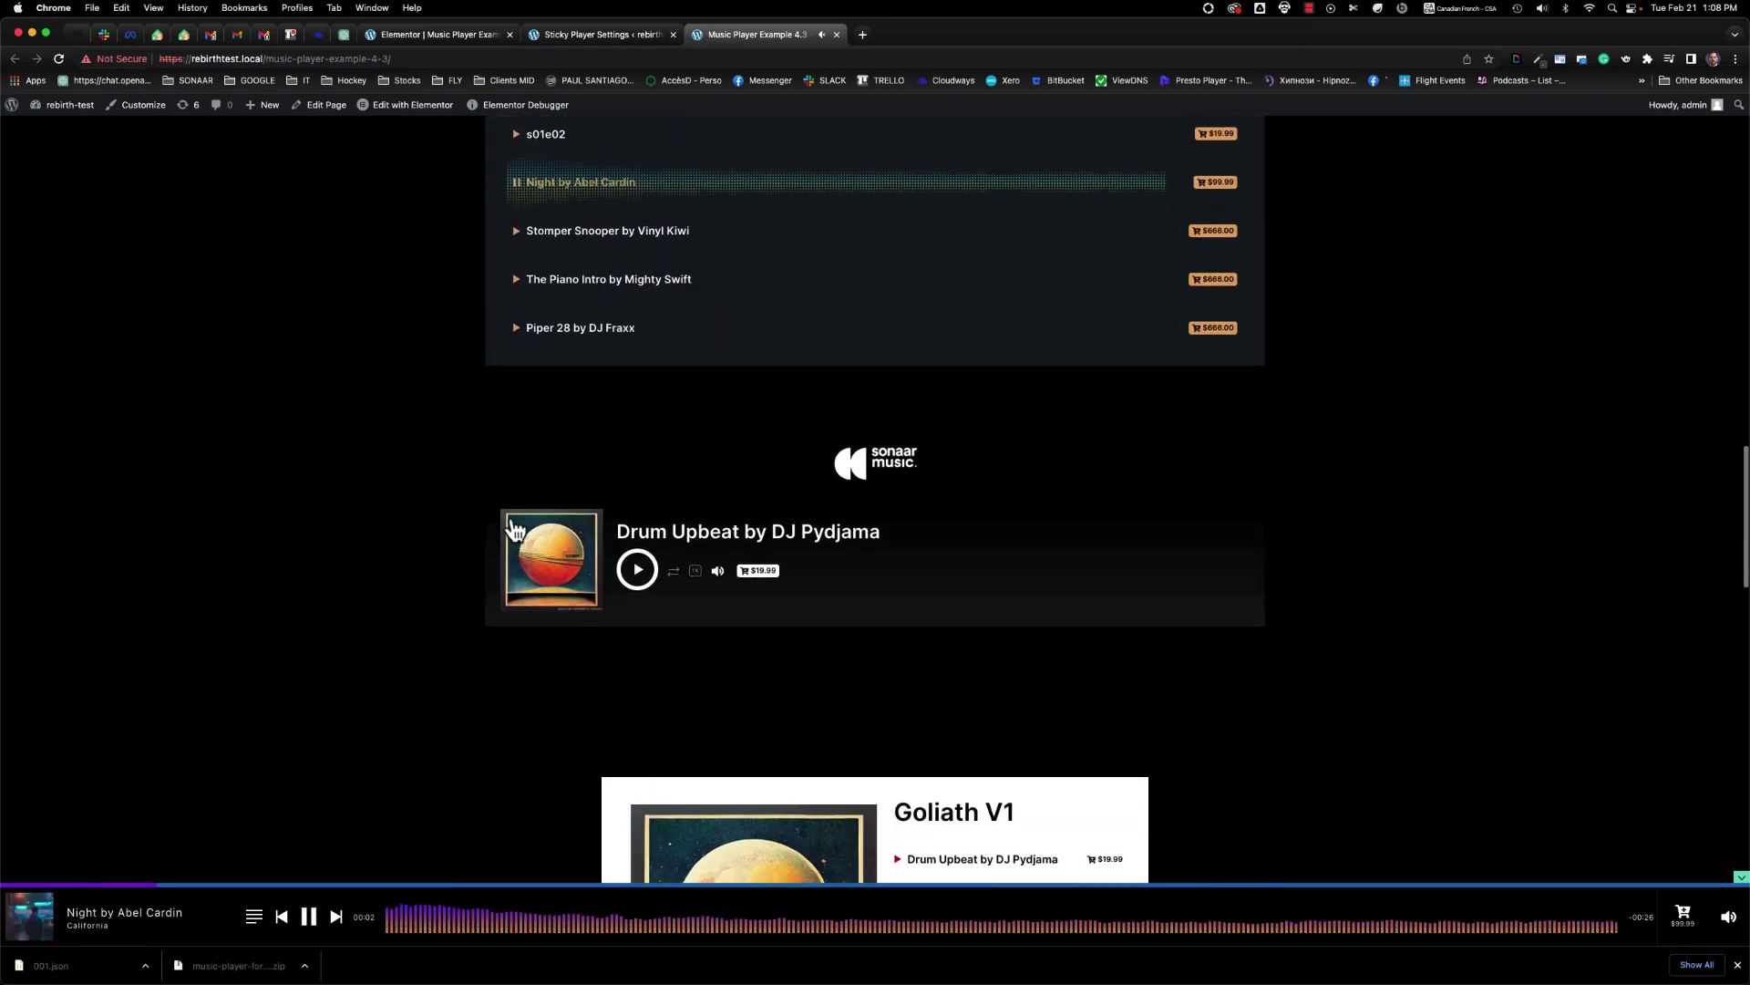
click(638, 548)
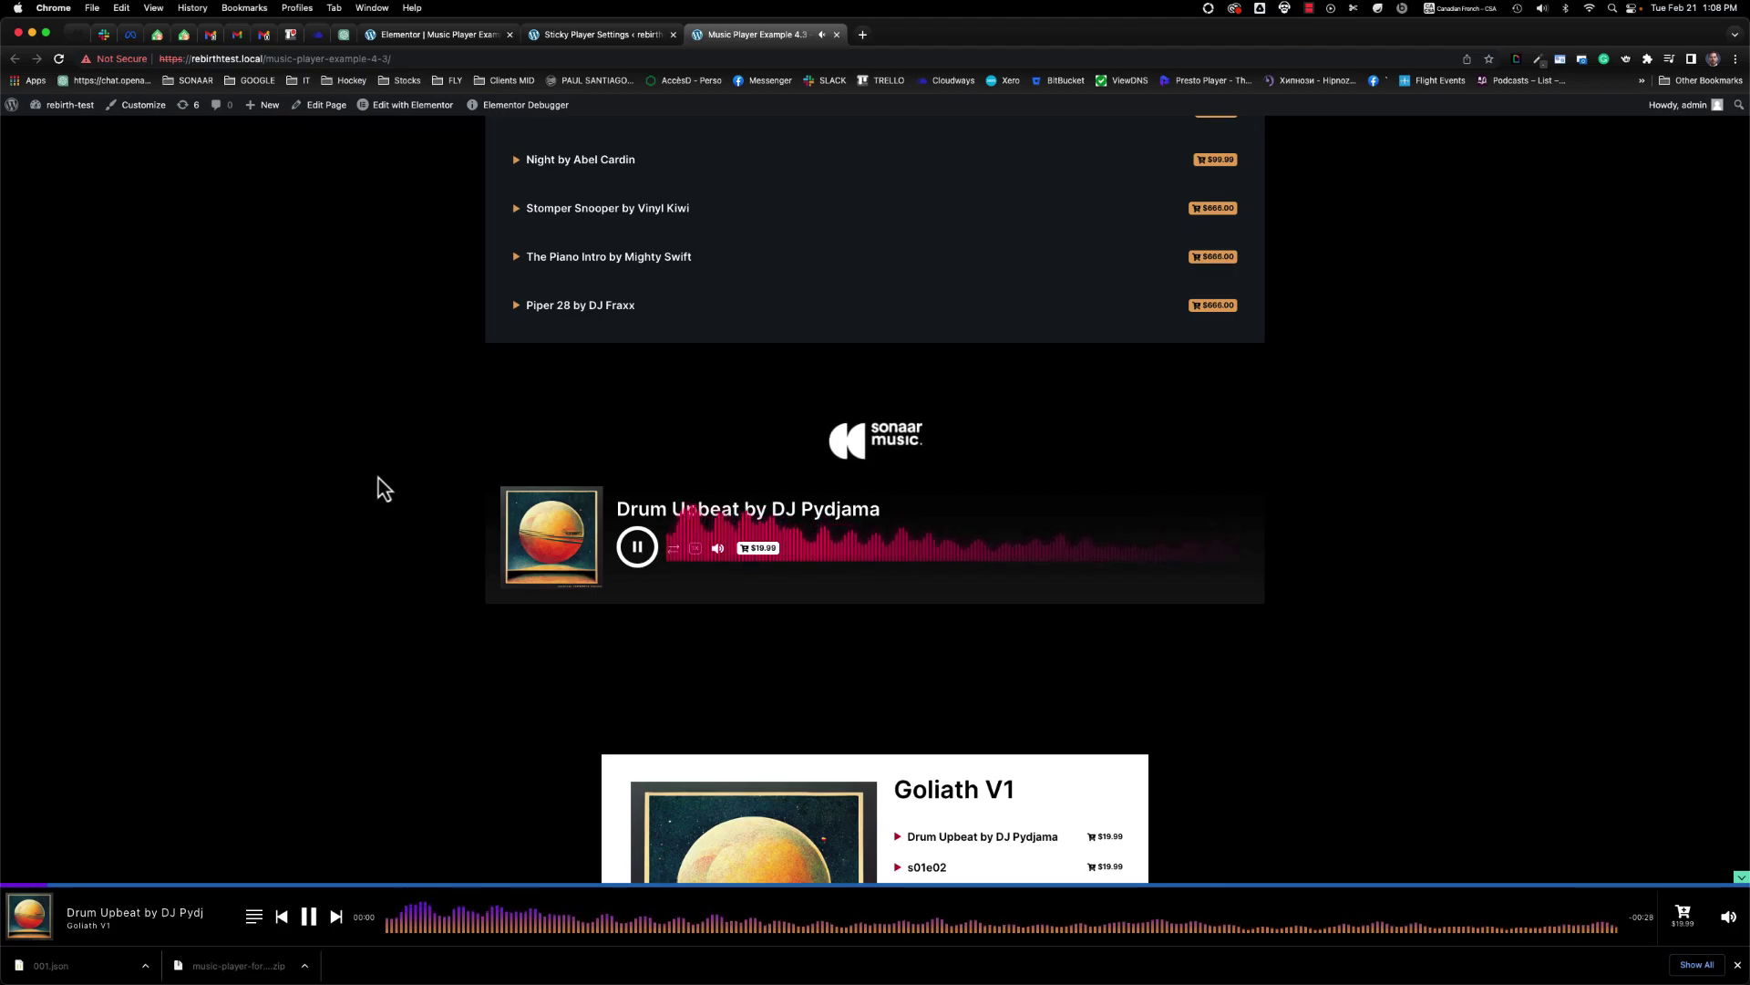
scroll(379, 478, down, 1)
scroll(379, 478, down, 5)
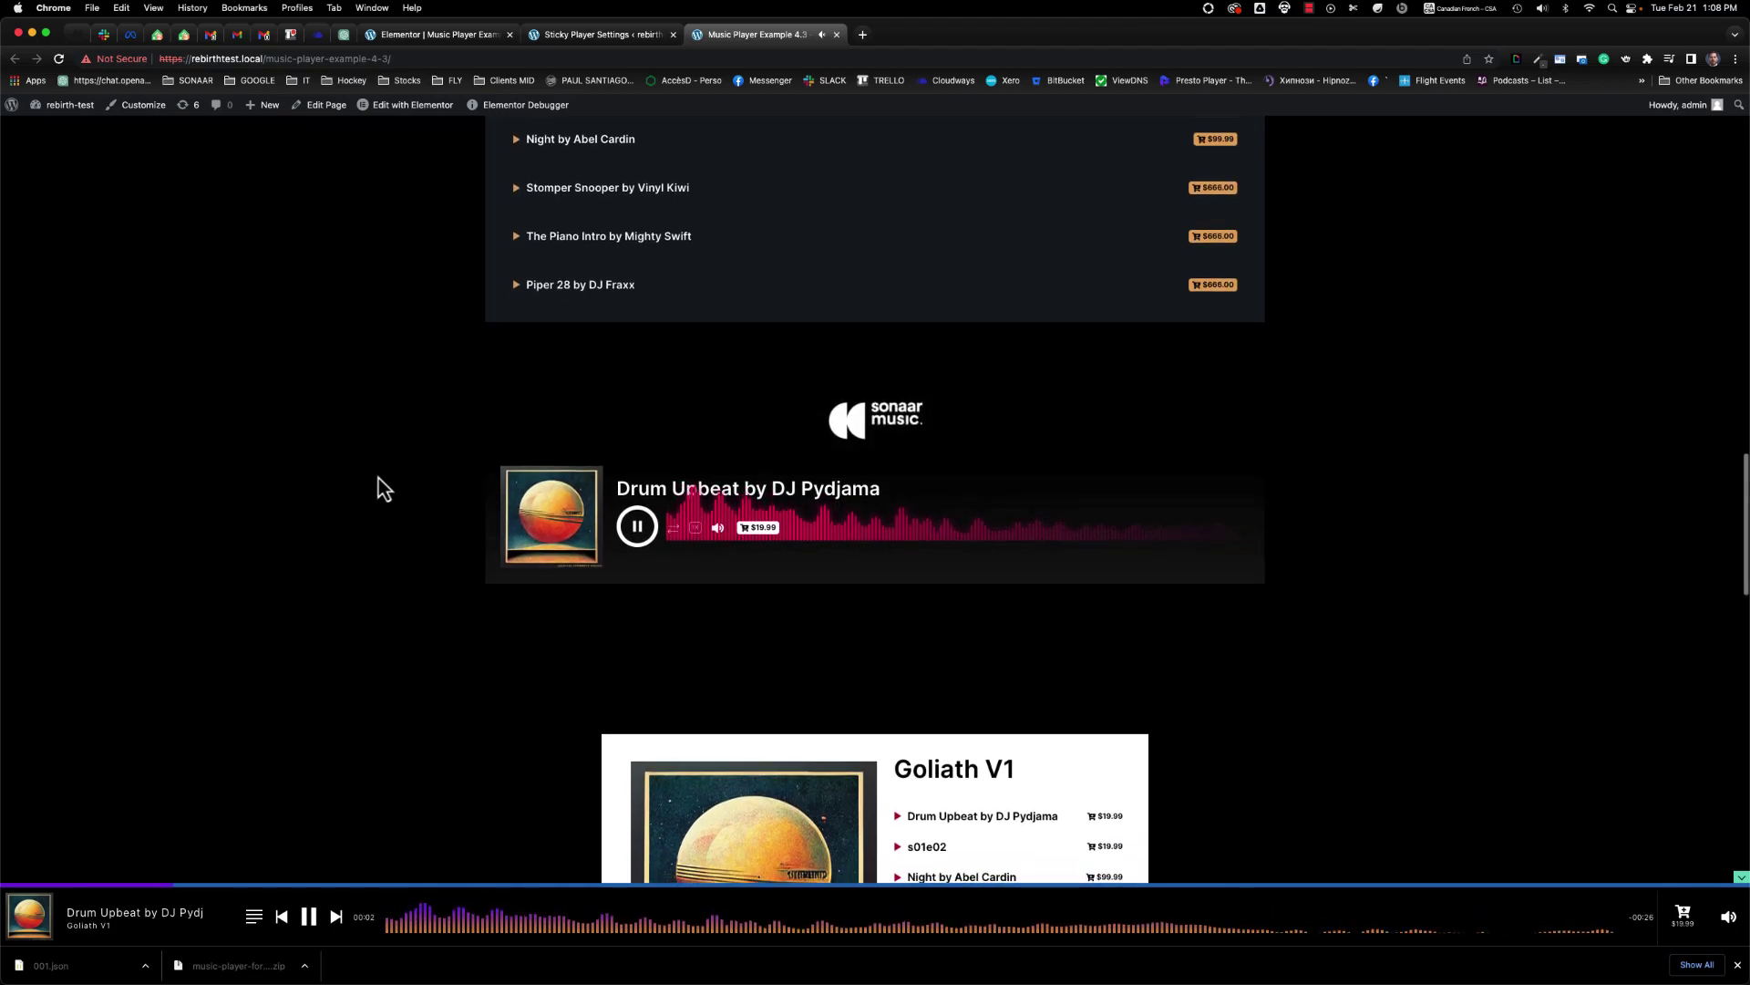